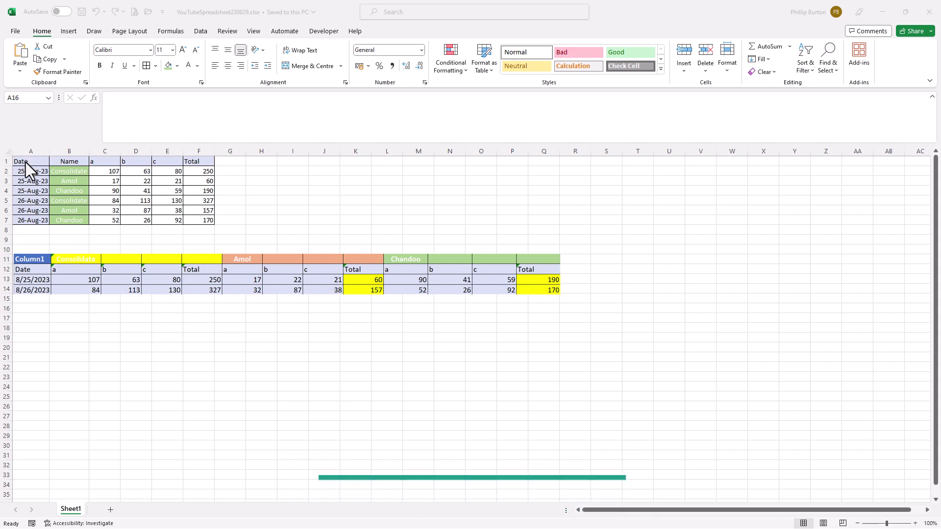
Step: Look over the Excel sales table's Date and Name columns and the a–Total headers
drag(26, 163, 195, 222)
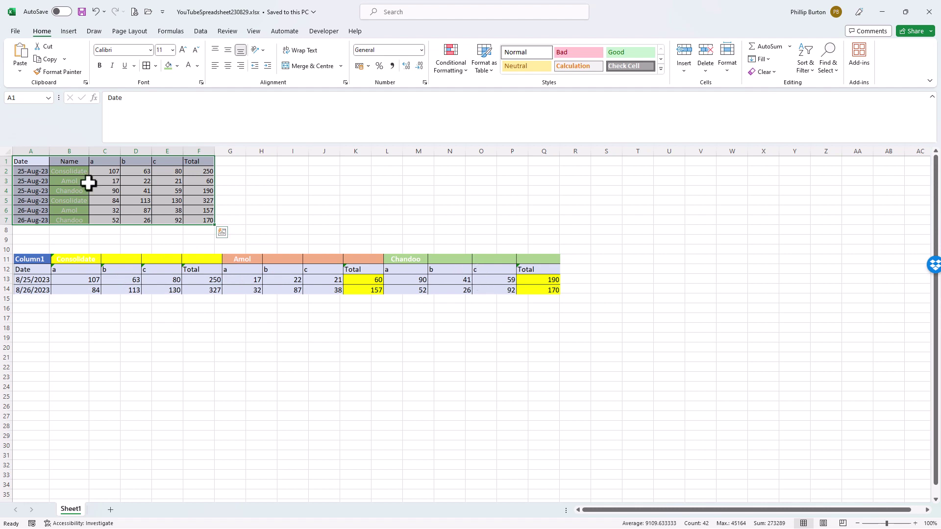
drag(29, 160, 25, 217)
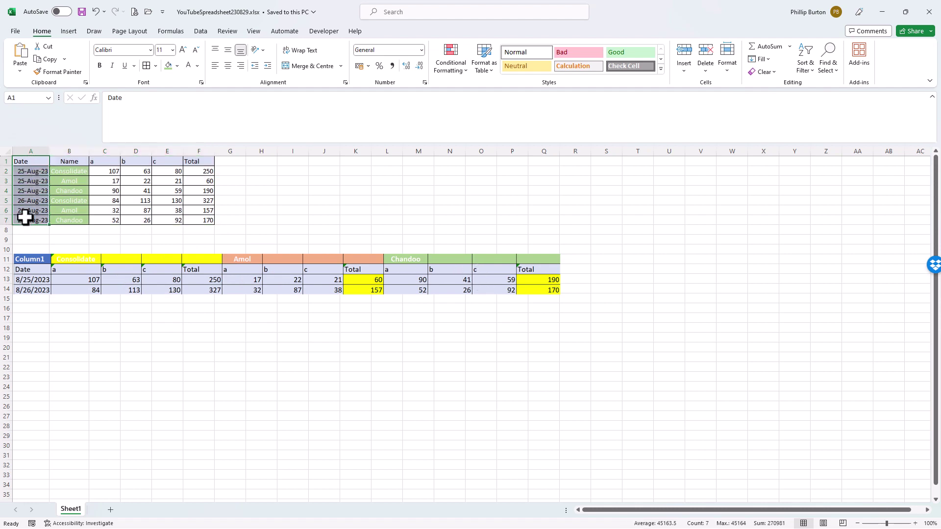
drag(115, 164, 196, 163)
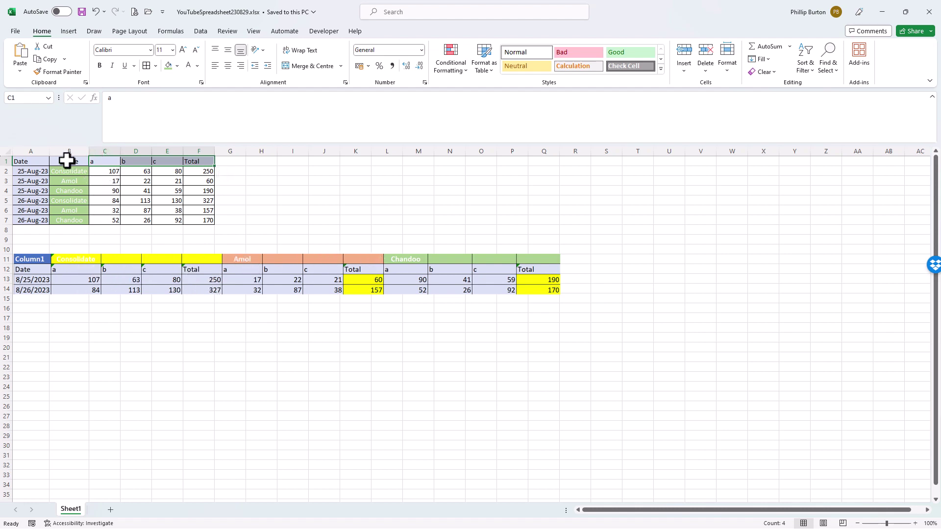
drag(67, 161, 63, 221)
drag(97, 162, 195, 162)
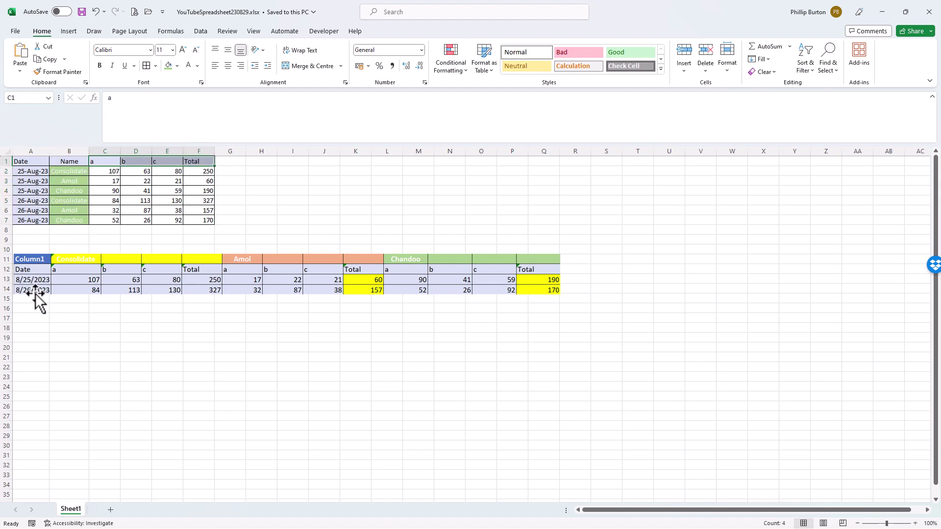
click(75, 240)
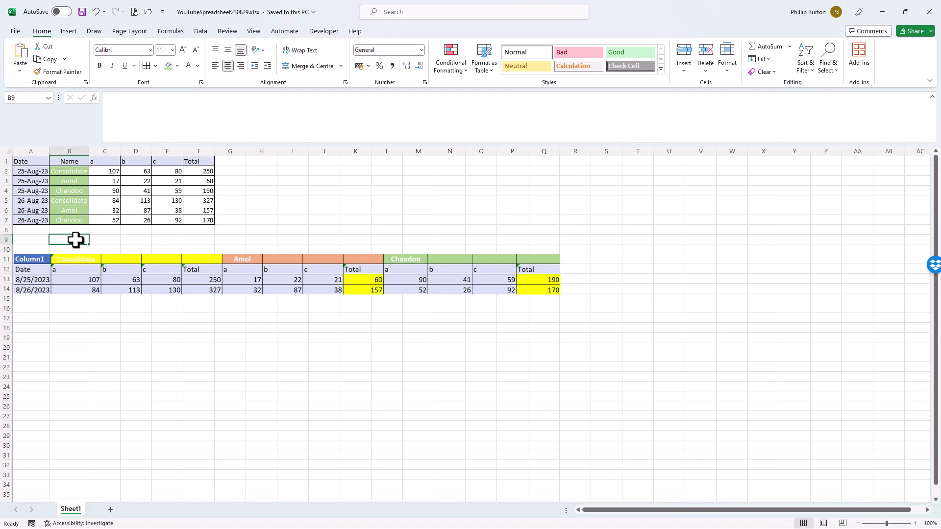
Step: Create a table from range A1:F7 with headers via From Table/Range, opening it in Power Query
click(200, 31)
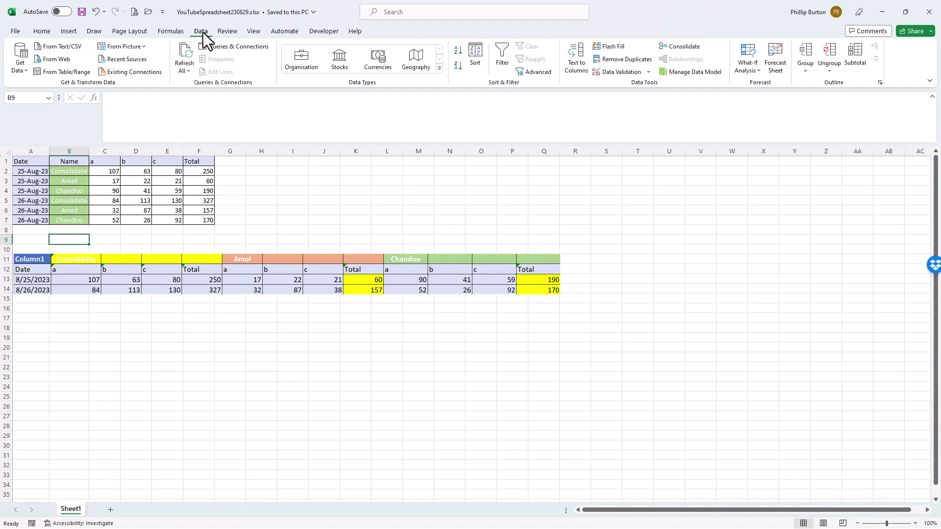
click(20, 63)
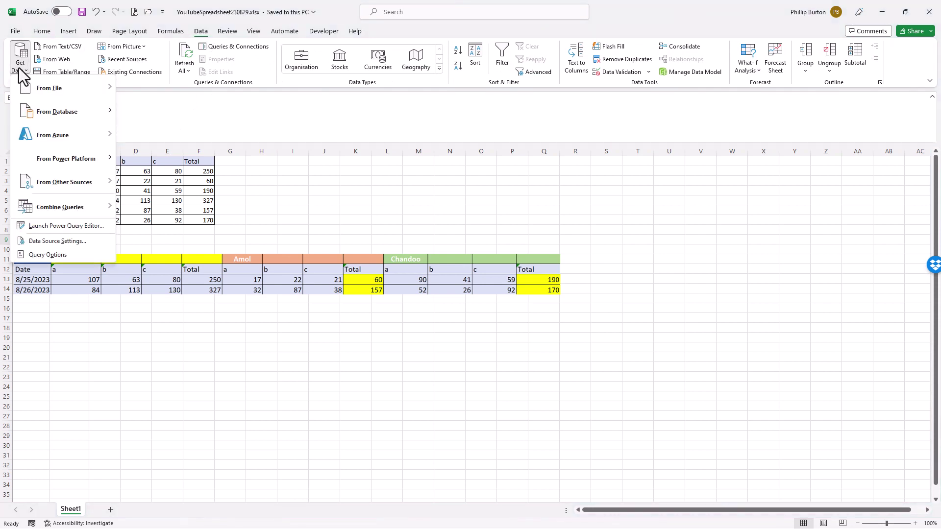
mouse_move(93, 187)
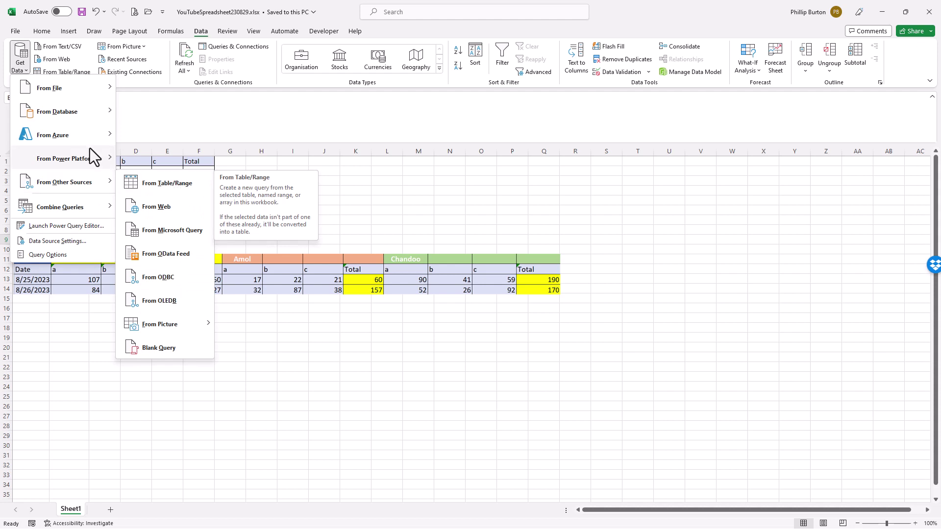
mouse_move(89, 96)
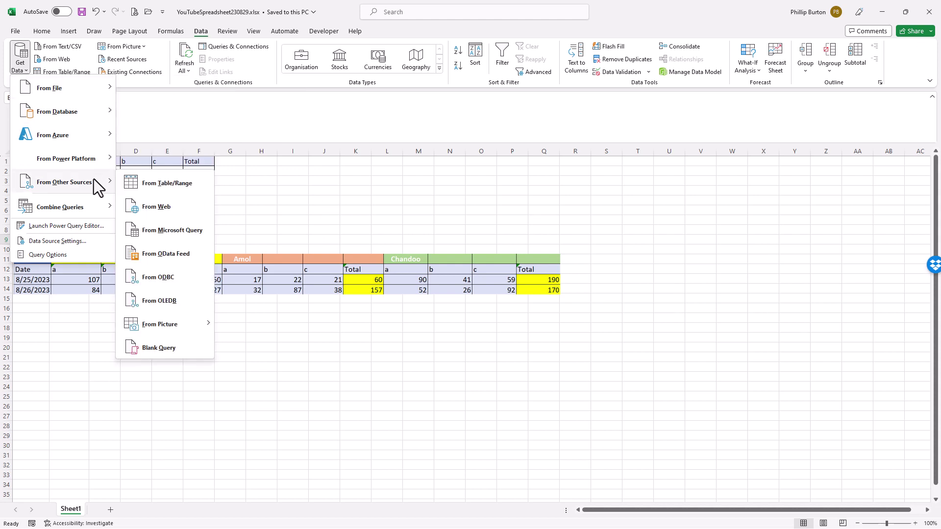
click(186, 188)
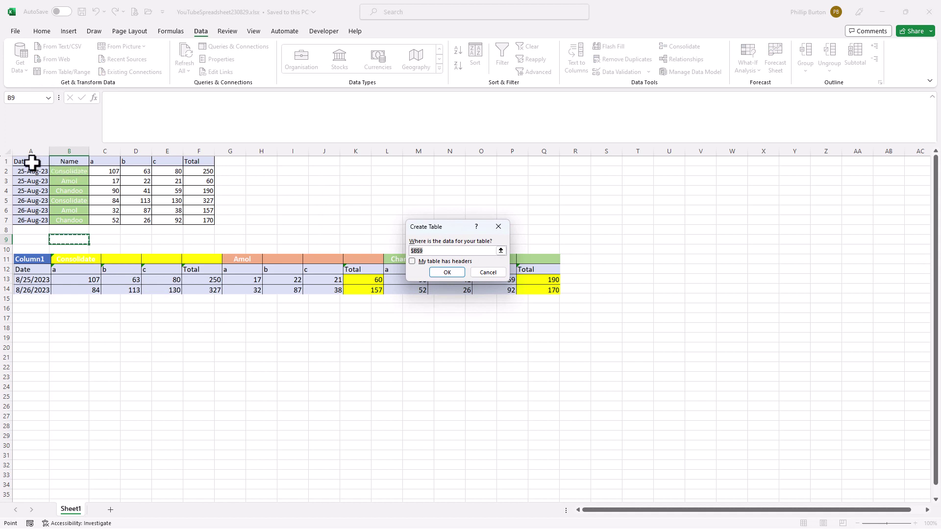
drag(31, 163, 200, 219)
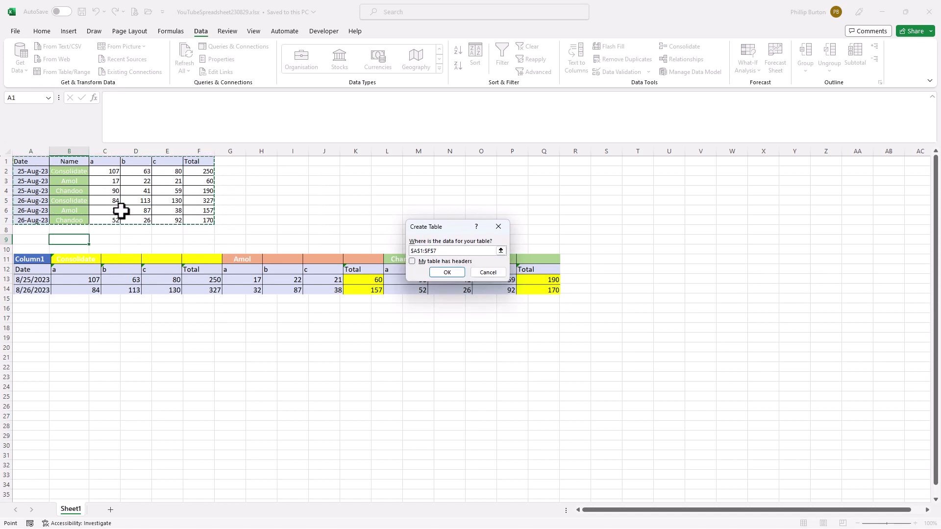
click(412, 261)
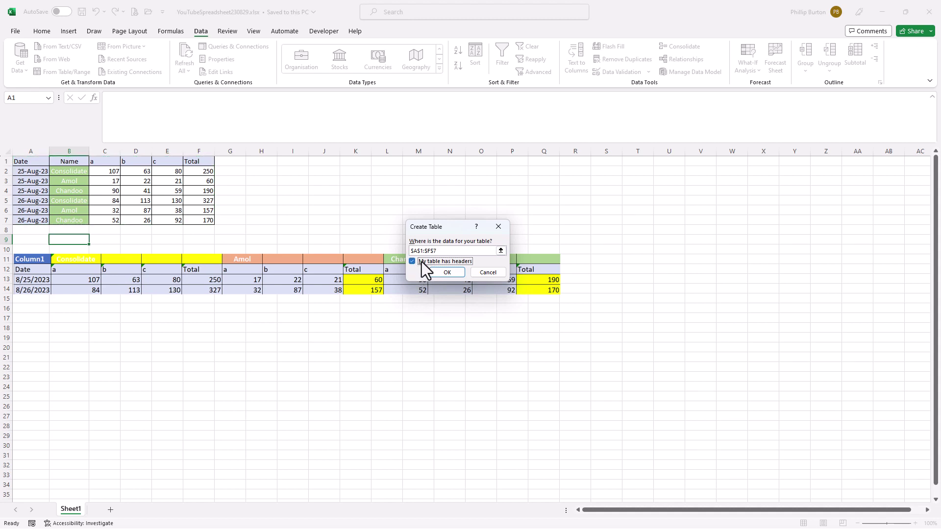
click(447, 273)
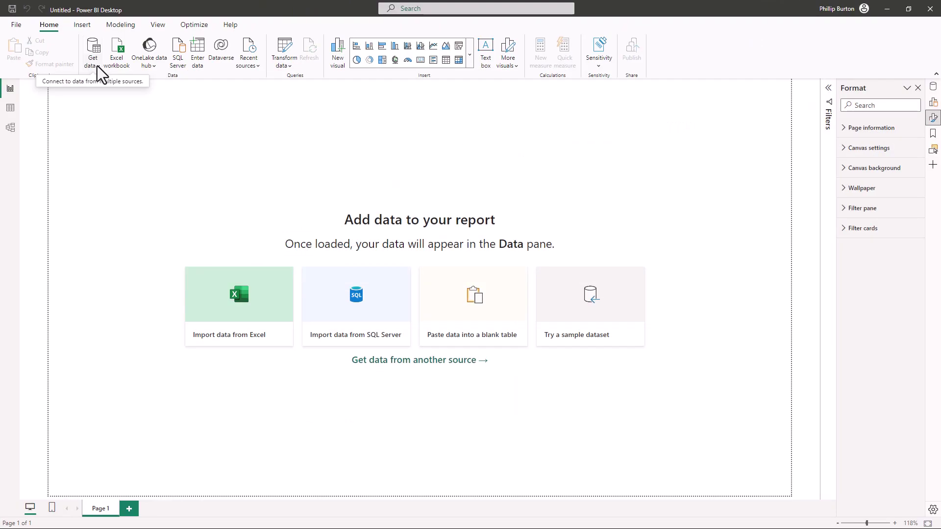
Step: Load Sheet1 from the YouTubeSpreadsheet230829.xlsx Excel workbook and choose Transform Data
click(97, 66)
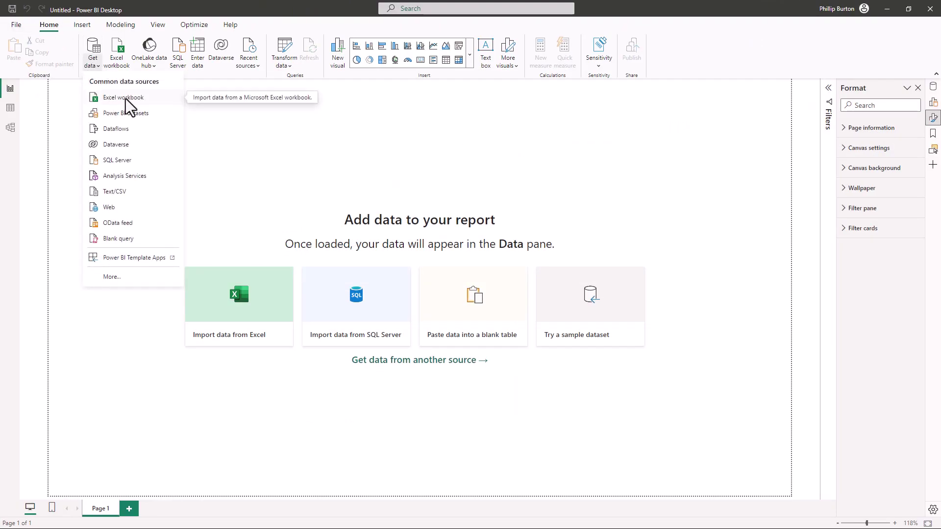
click(125, 99)
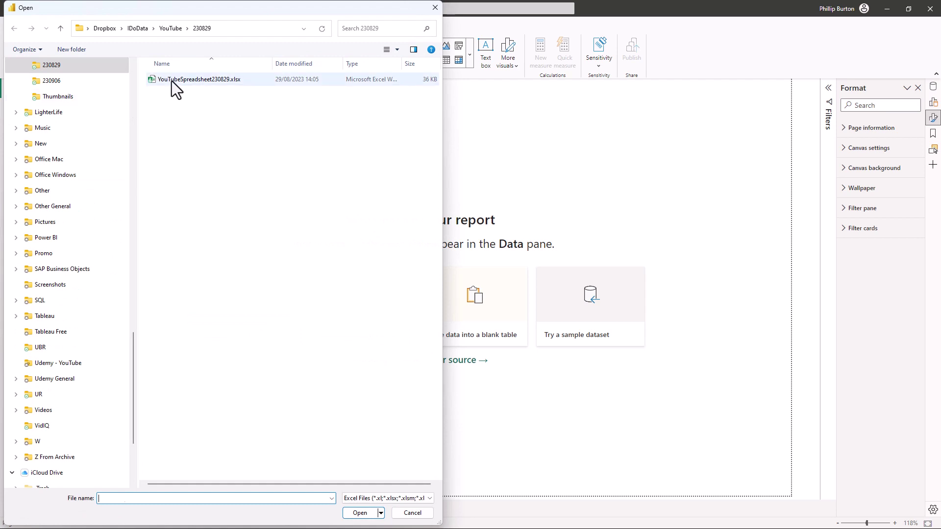
click(177, 81)
click(358, 513)
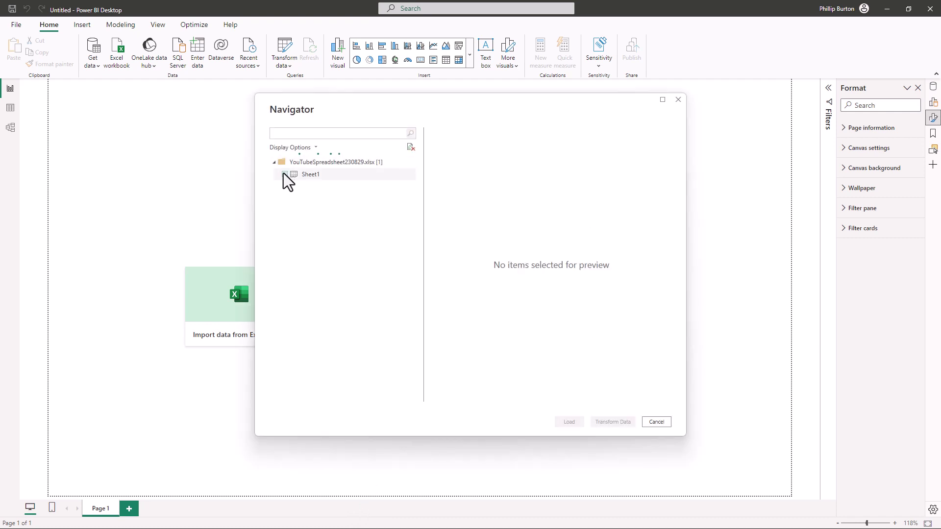
click(305, 176)
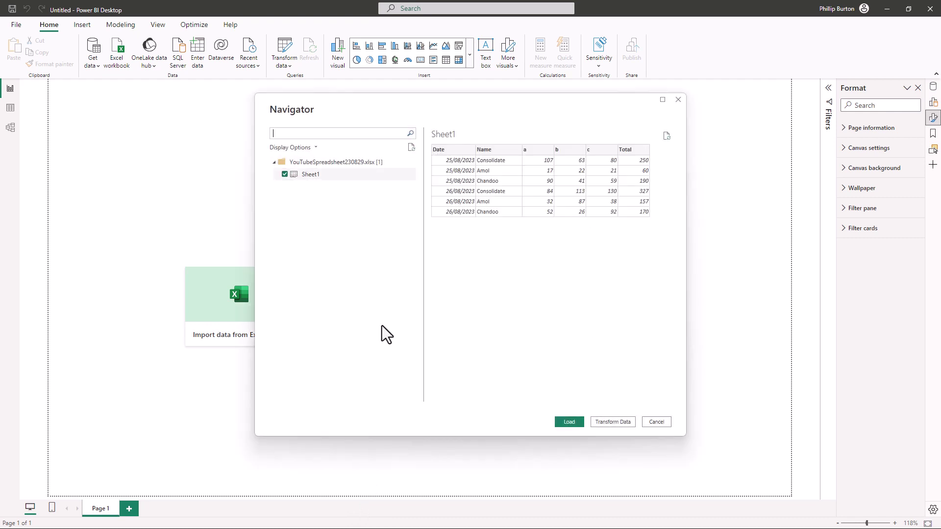
click(616, 422)
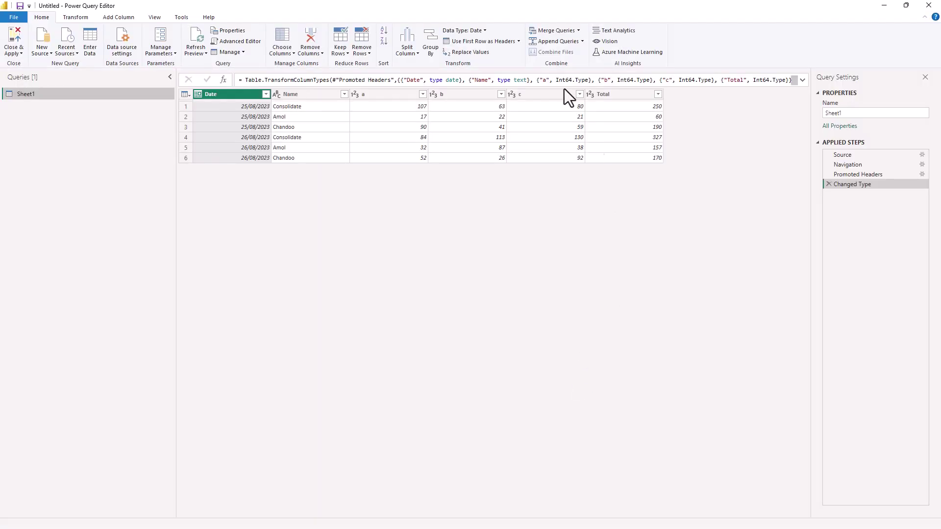
Step: Resize and stack the editors: Excel's Table1 on top, Power BI's Sheet1 below
drag(599, 18, 237, 266)
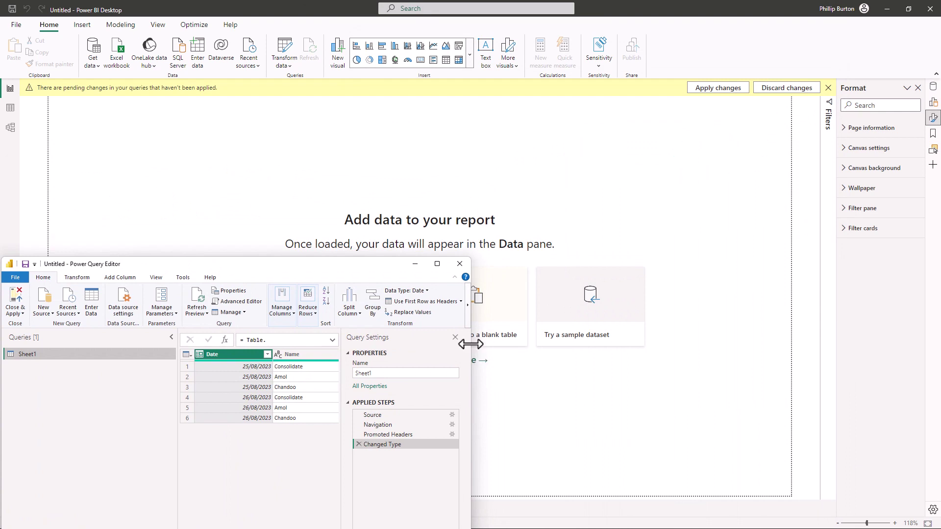
drag(471, 345, 938, 366)
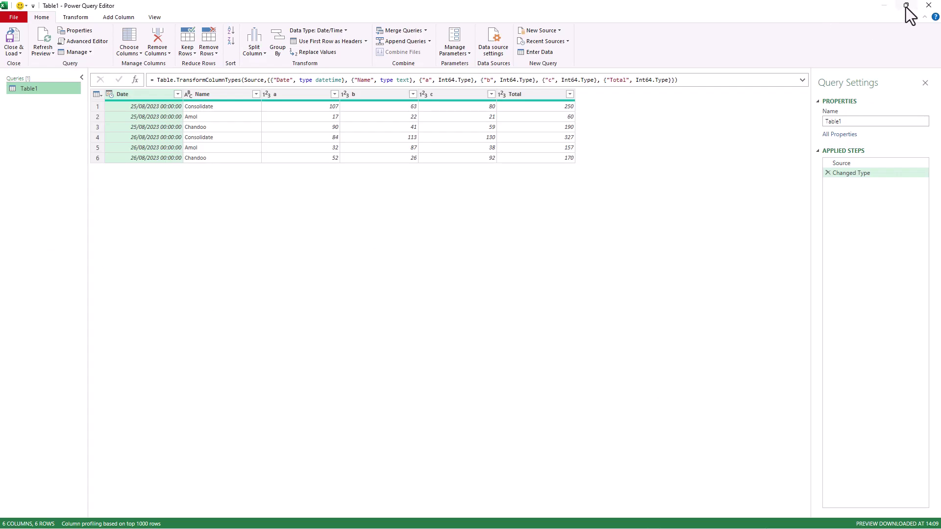
click(906, 6)
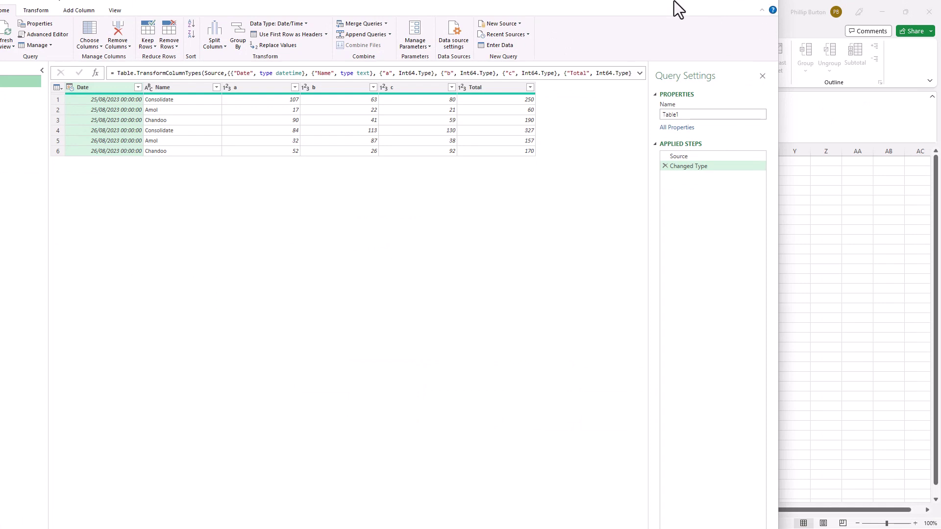
drag(674, 1, 725, 18)
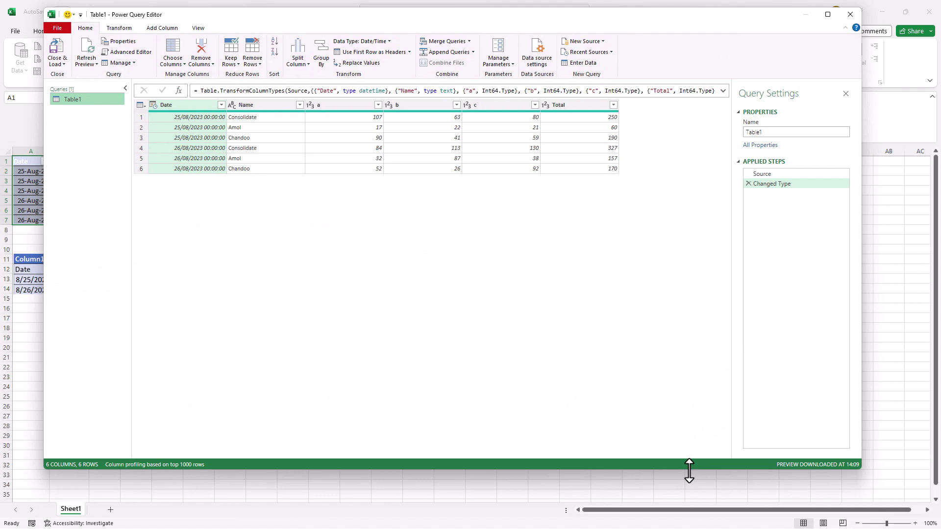
drag(689, 470, 689, 322)
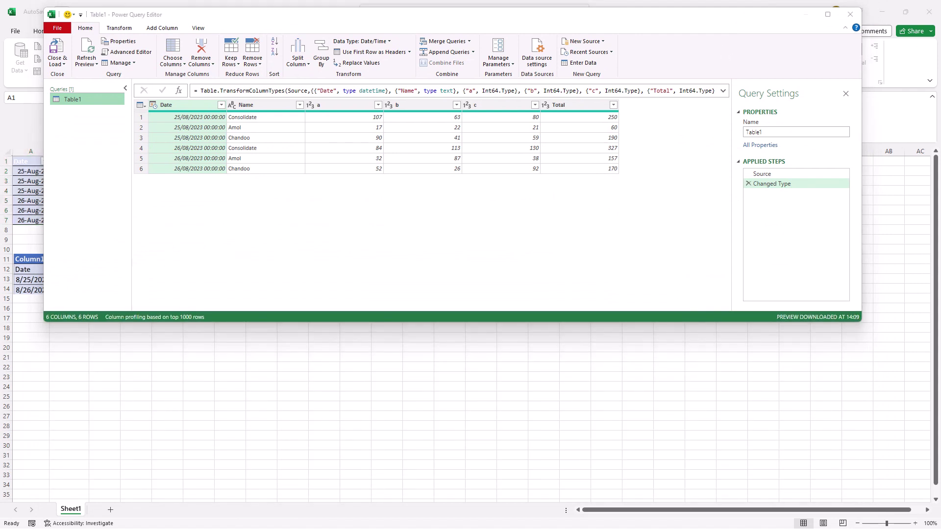
key(alt+Tab)
key(alt+Tab)
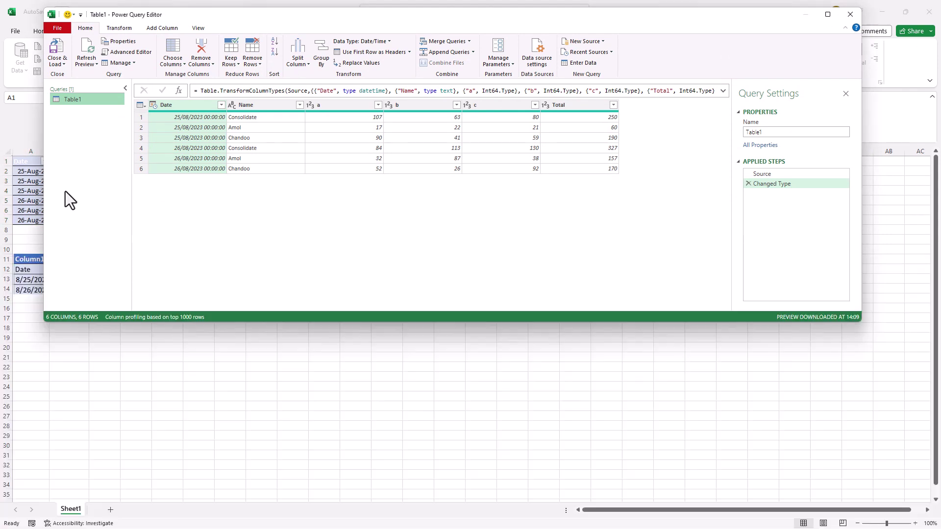
drag(43, 198, 0, 199)
drag(862, 169, 939, 170)
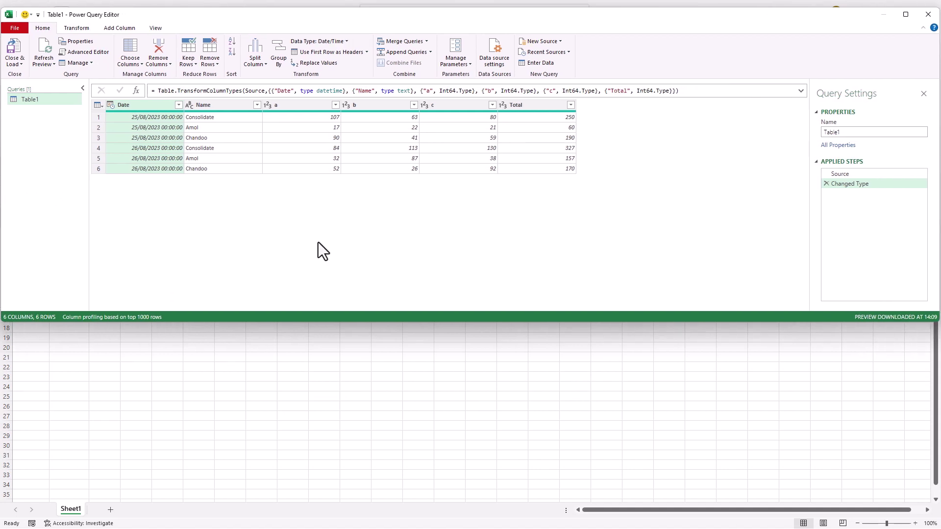
key(alt+Tab)
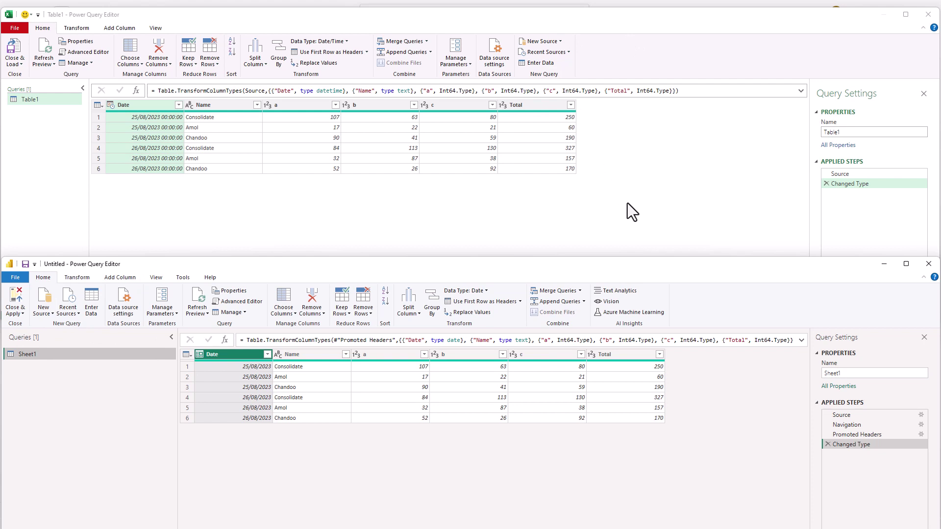
Step: Maximize the Power BI query editor and select Sheet1's columns a through Total
click(906, 267)
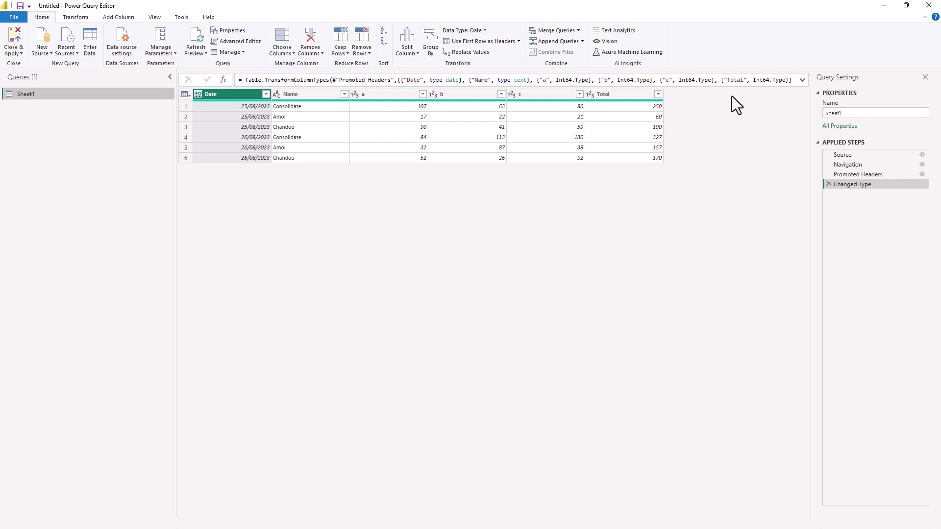
click(392, 95)
shift+click(613, 96)
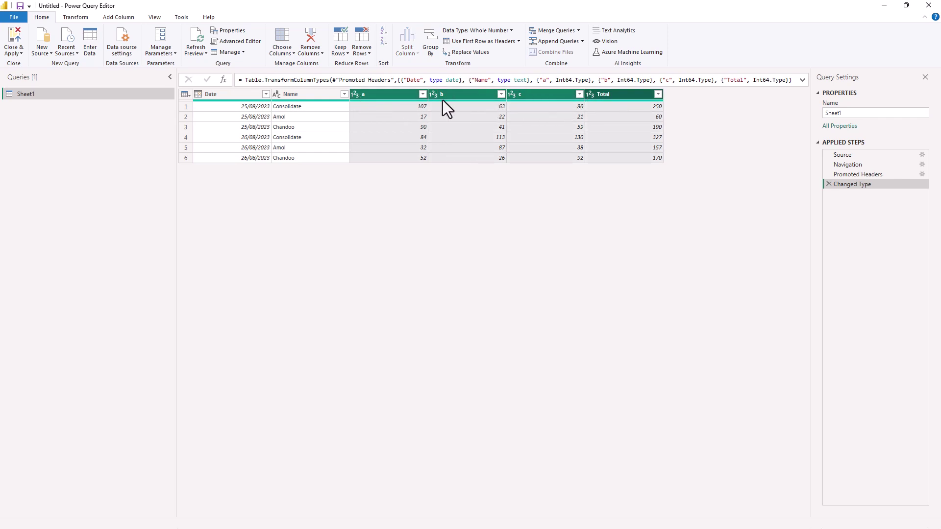
click(402, 119)
click(391, 98)
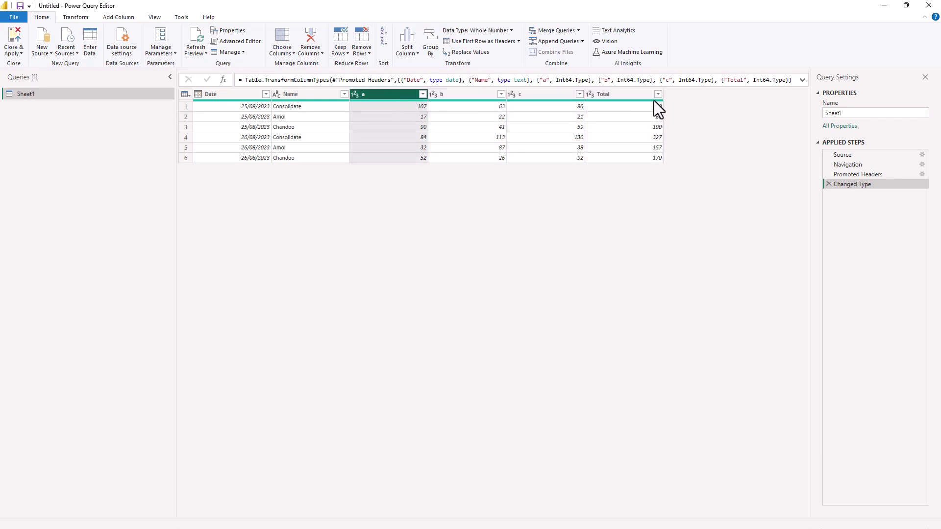
shift+click(616, 95)
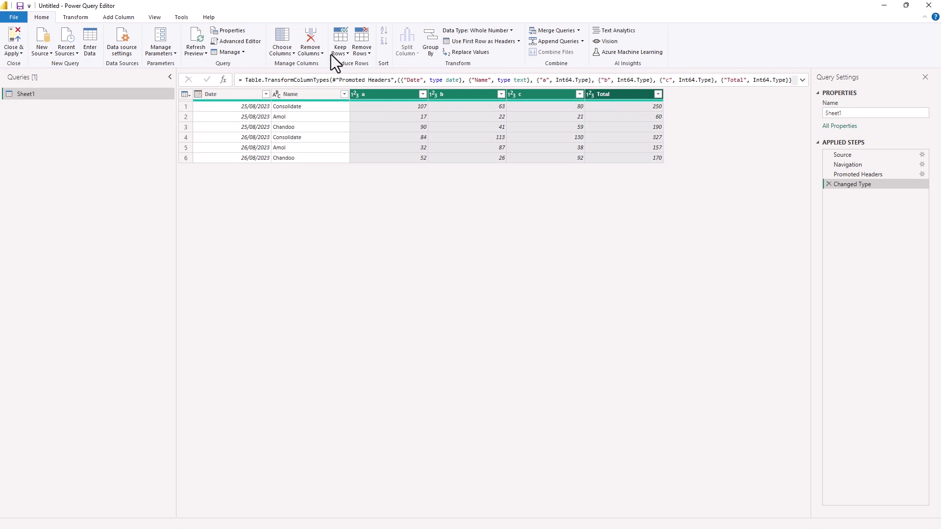
Step: Apply Unpivot Other Columns so Date and Name remain and a, b, c, Total become Attribute/Value
click(75, 18)
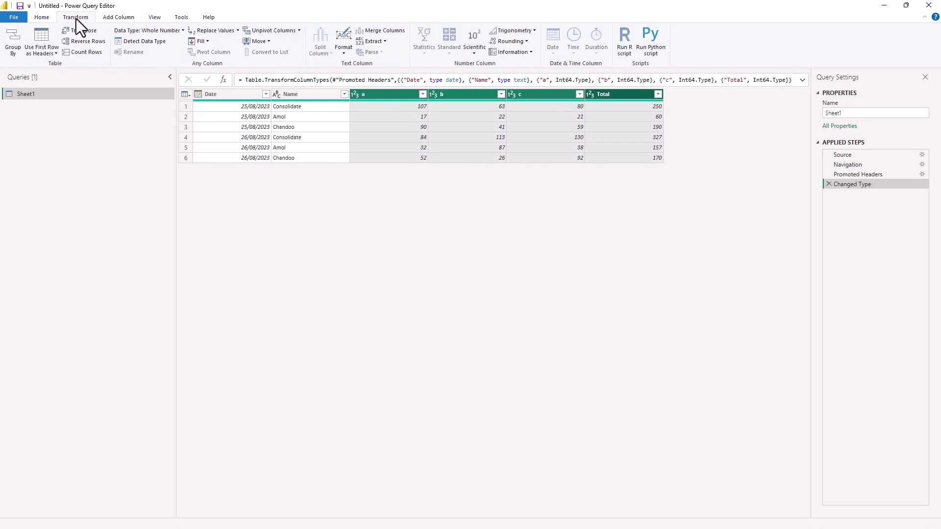
click(299, 30)
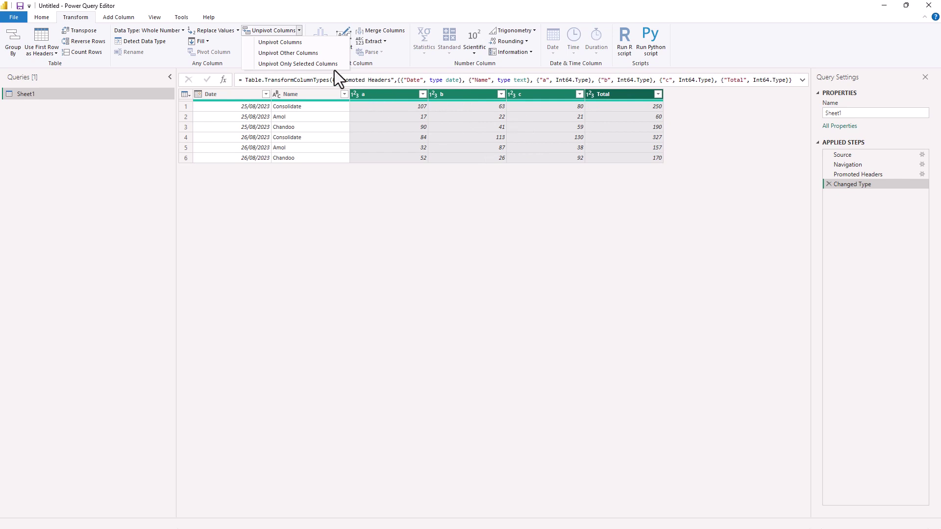
click(311, 45)
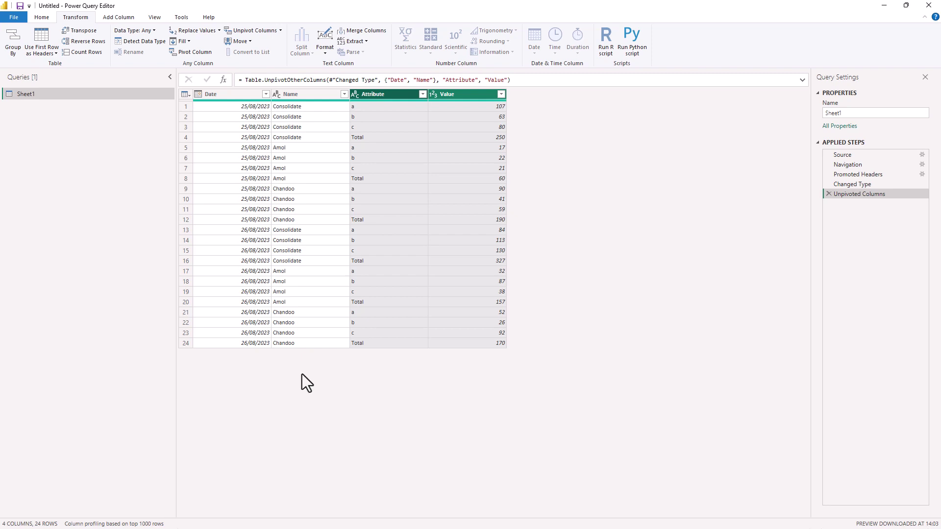
Step: Pivot the Date column into 25/08/2023 and 26/08/2023 columns using Value, then return to Excel
click(235, 96)
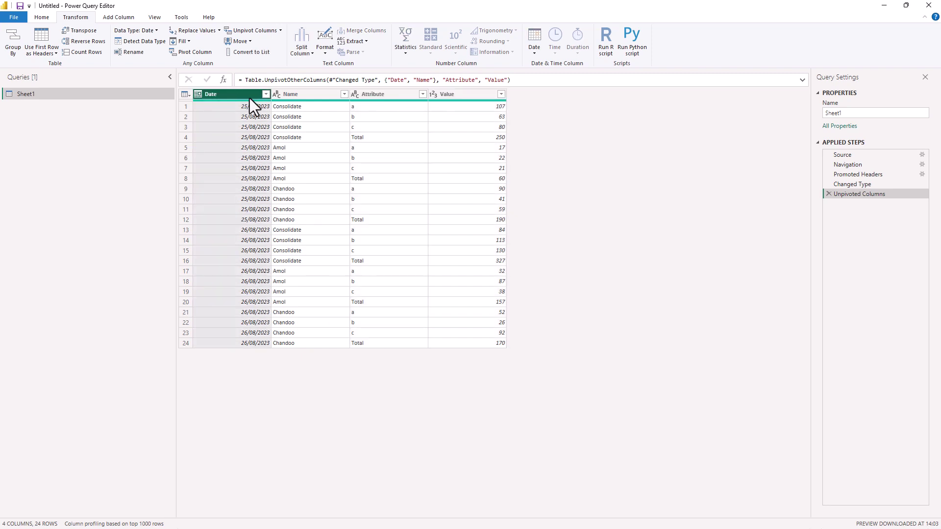
click(204, 52)
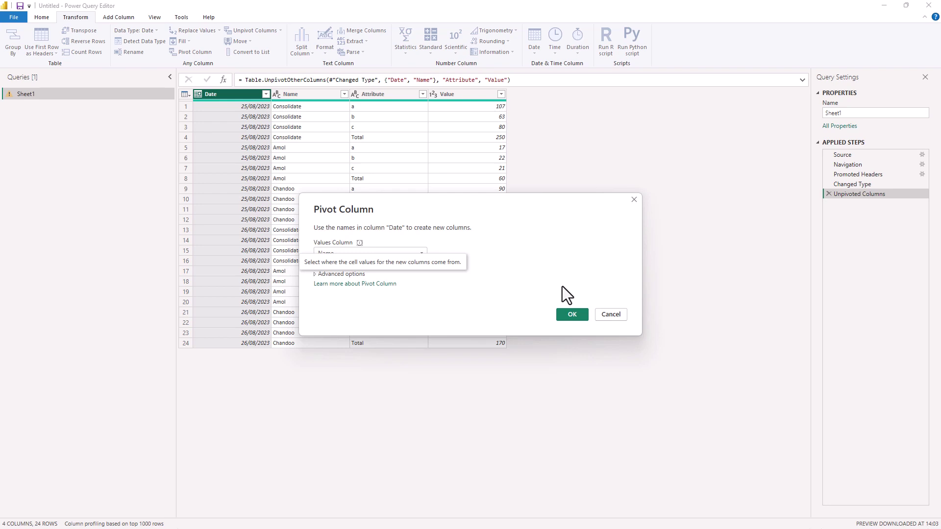
click(338, 252)
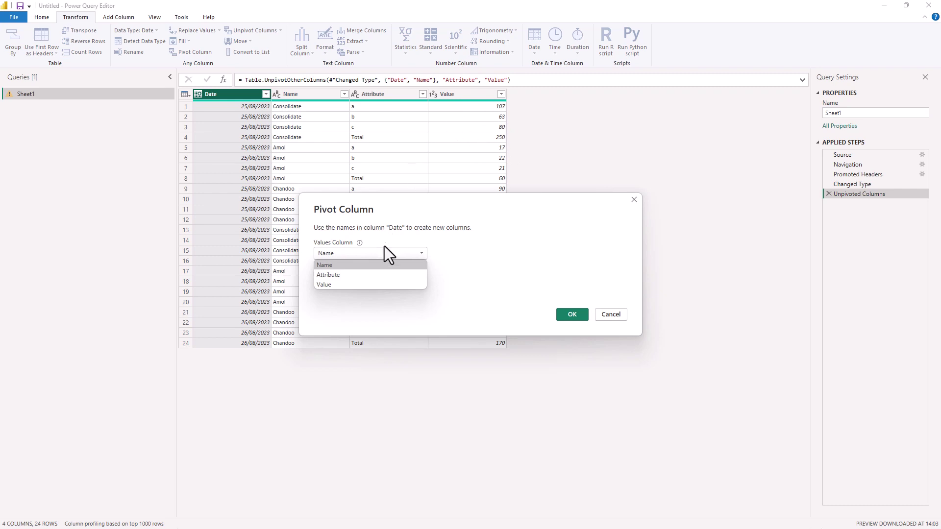
click(359, 284)
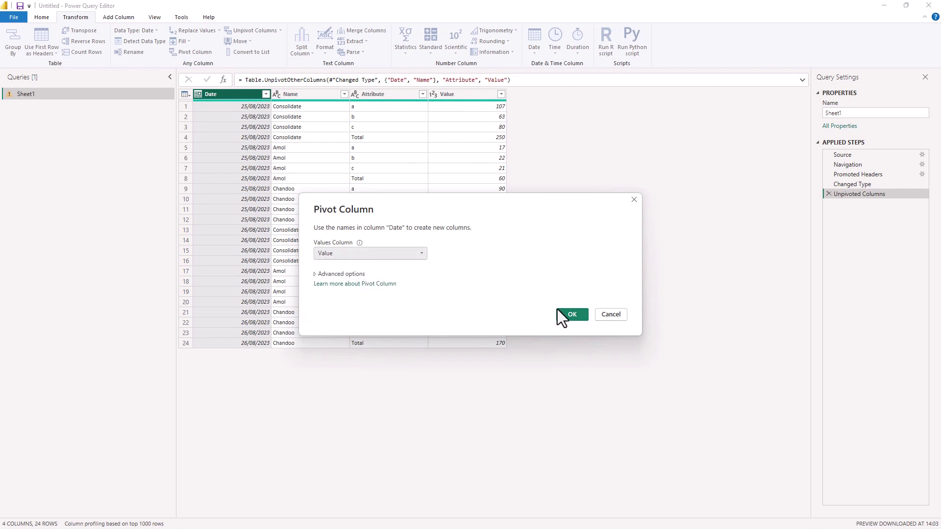
click(572, 314)
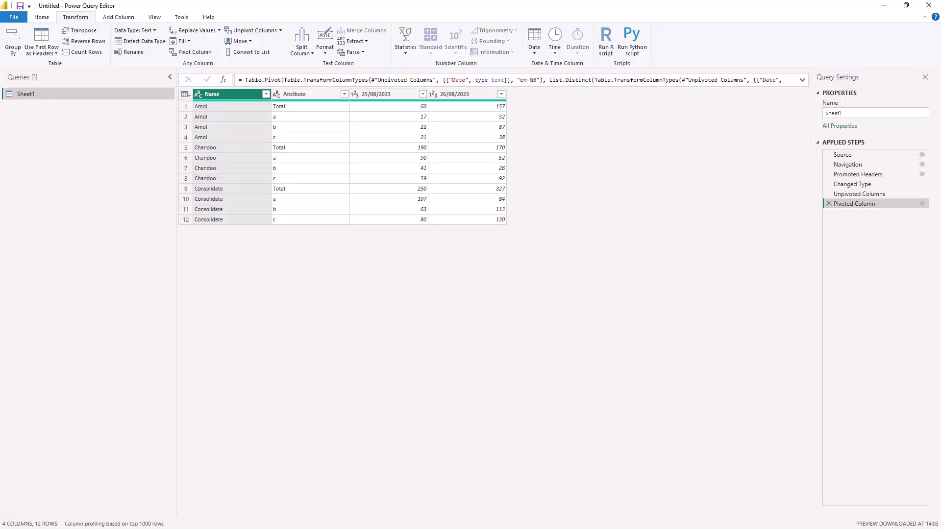
key(alt+Tab)
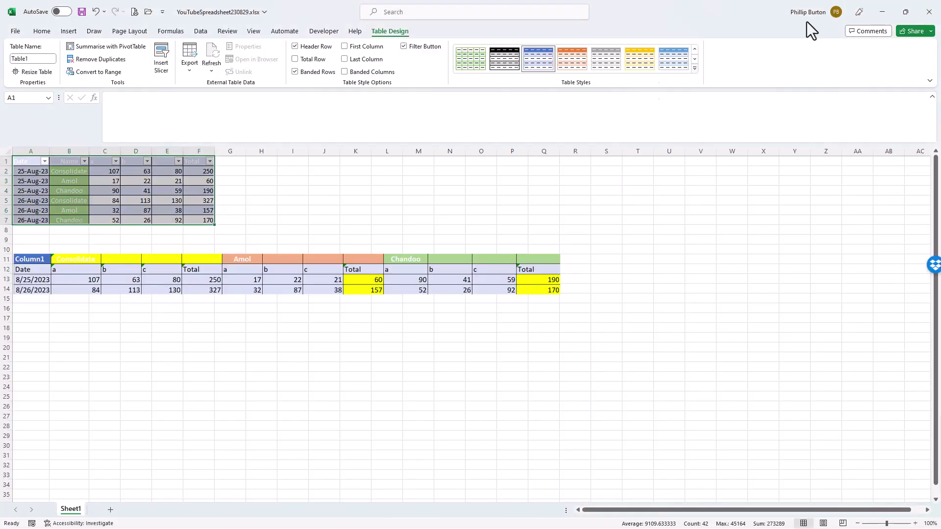
Step: Restore down the Excel window and drag it lower to reveal Power Query Editor
click(906, 12)
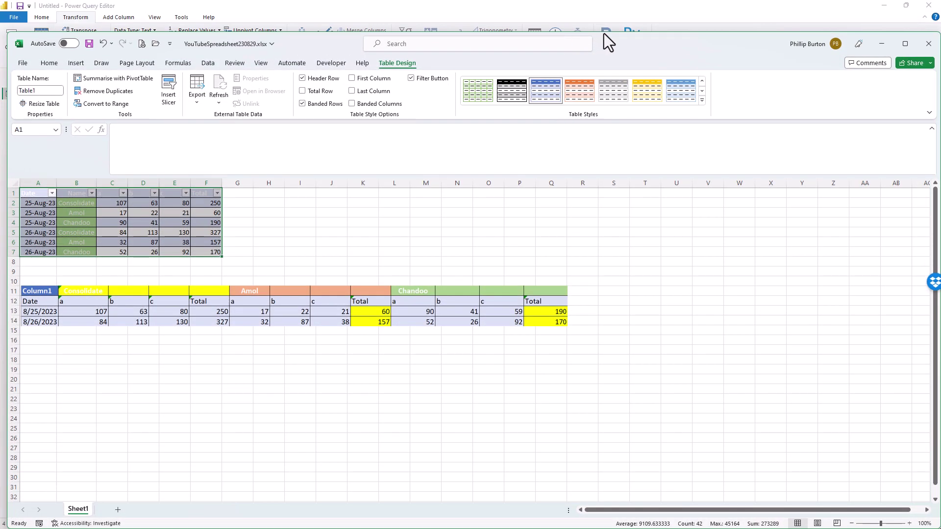
drag(607, 45, 606, 220)
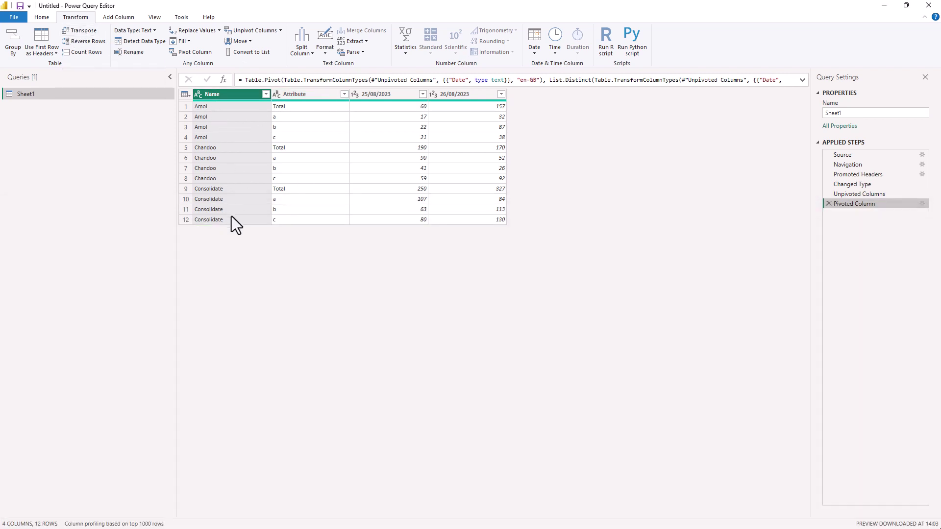
Step: Transpose the pivoted table, delete that step, then transpose again into 12 columns by 4 rows
click(91, 31)
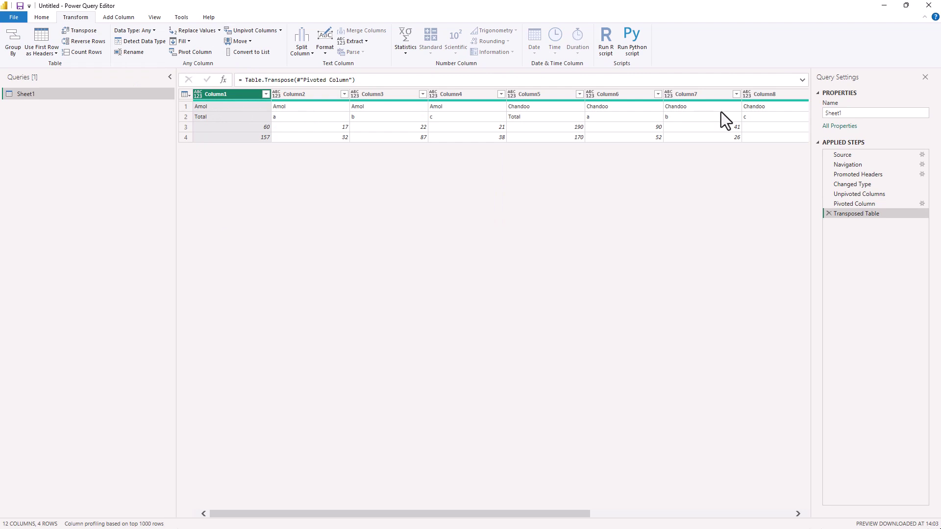
click(828, 214)
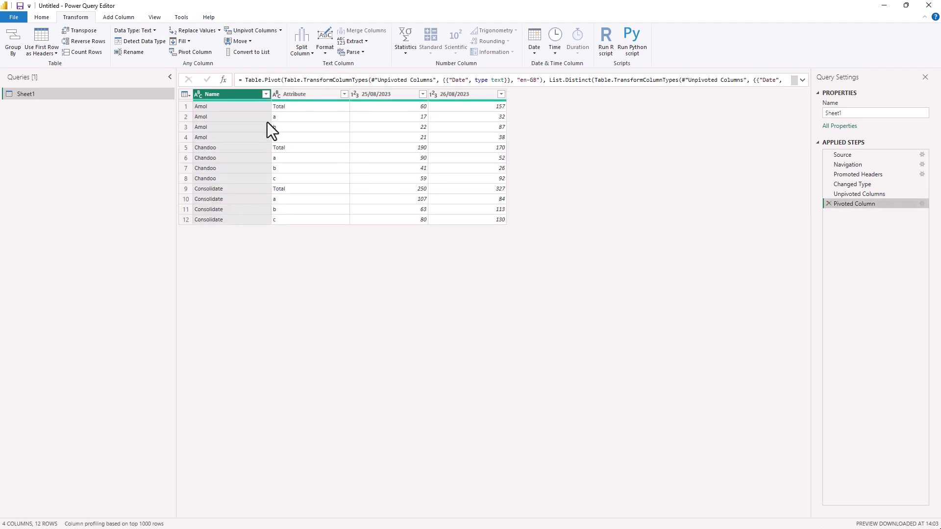
click(288, 110)
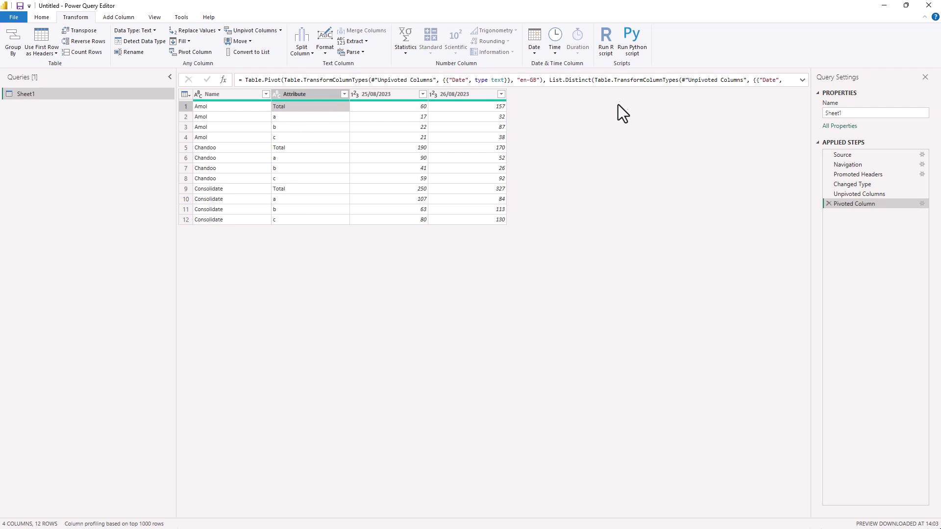
click(85, 31)
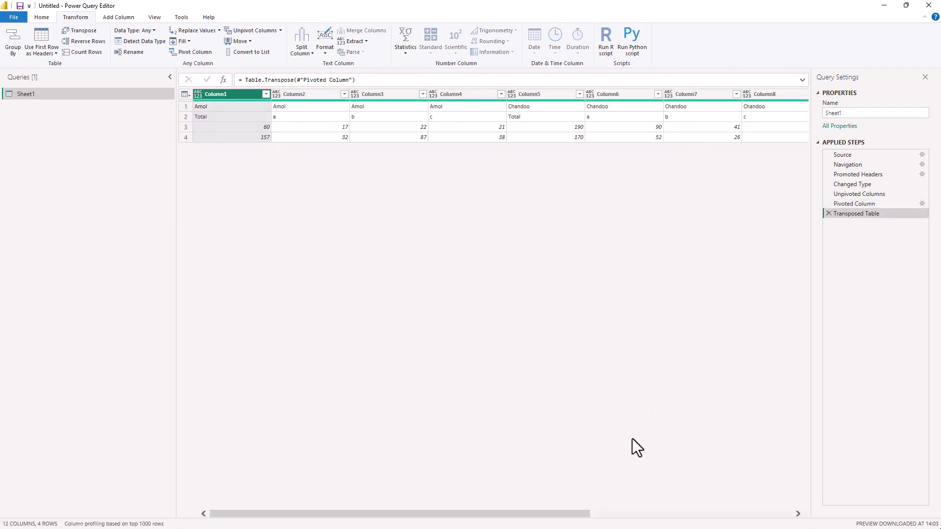
drag(571, 514, 814, 494)
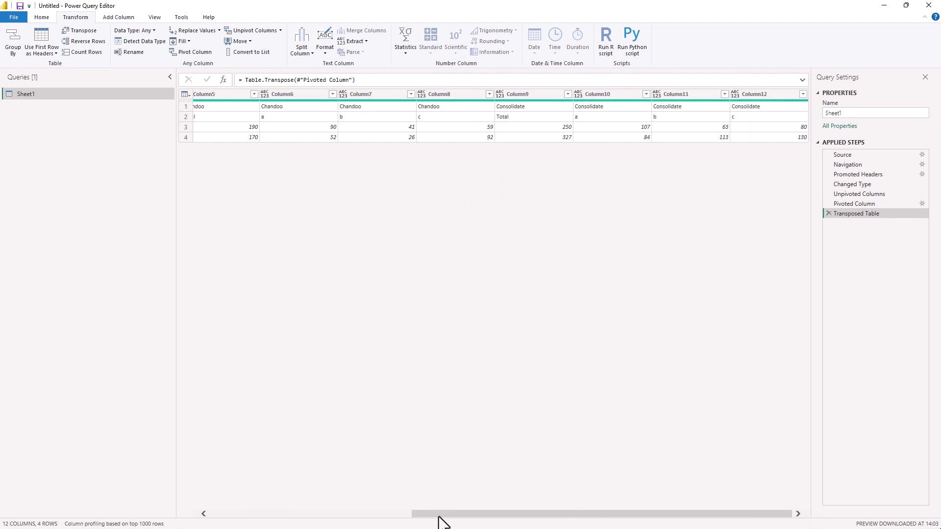
Step: Delete the Transposed Table step and use Use Headers as First Row so Name, Attribute and dates become row one
drag(439, 516, 207, 513)
click(828, 214)
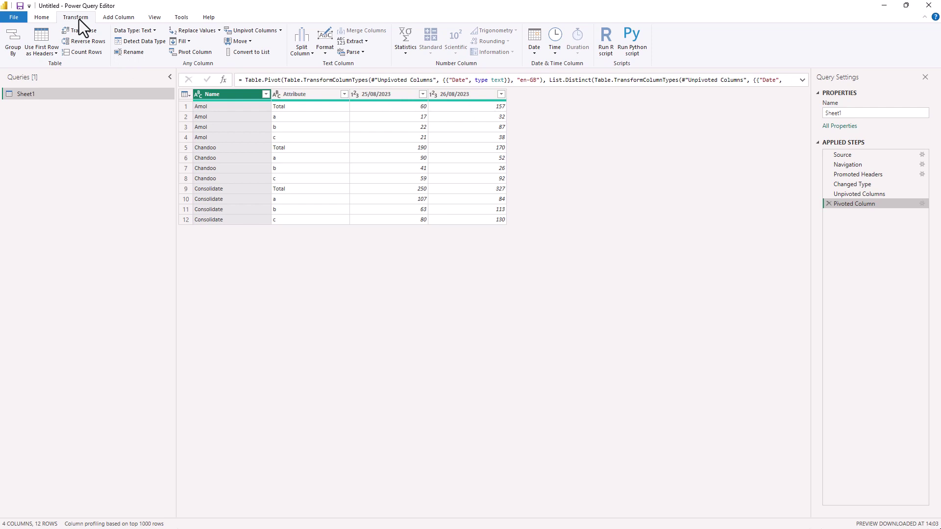
click(47, 53)
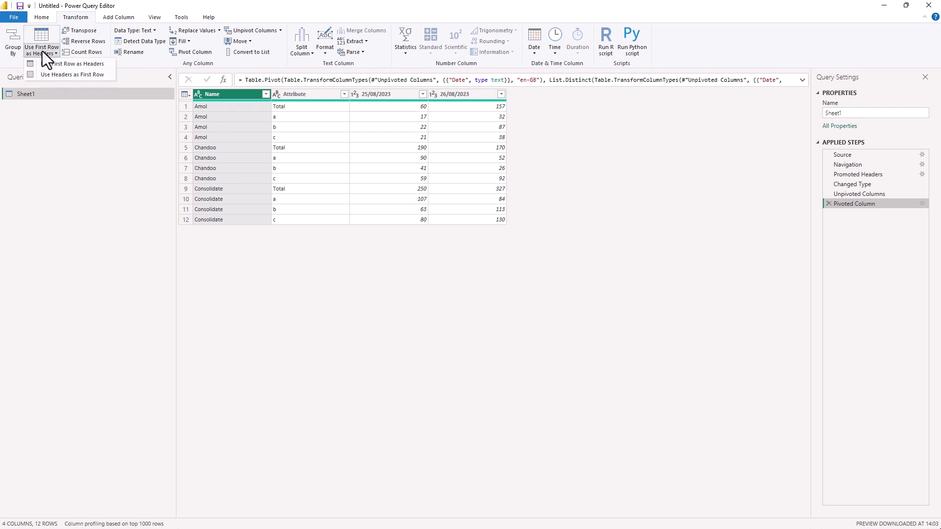
click(67, 78)
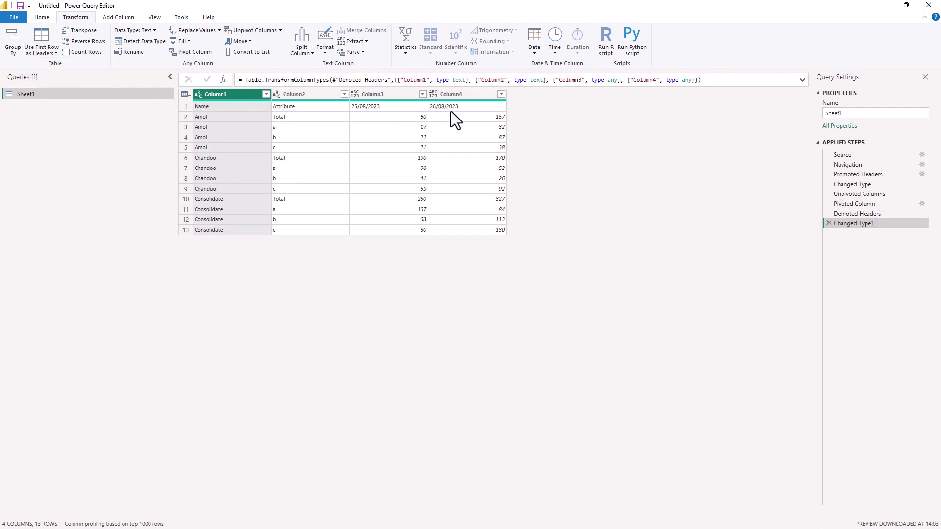
click(86, 32)
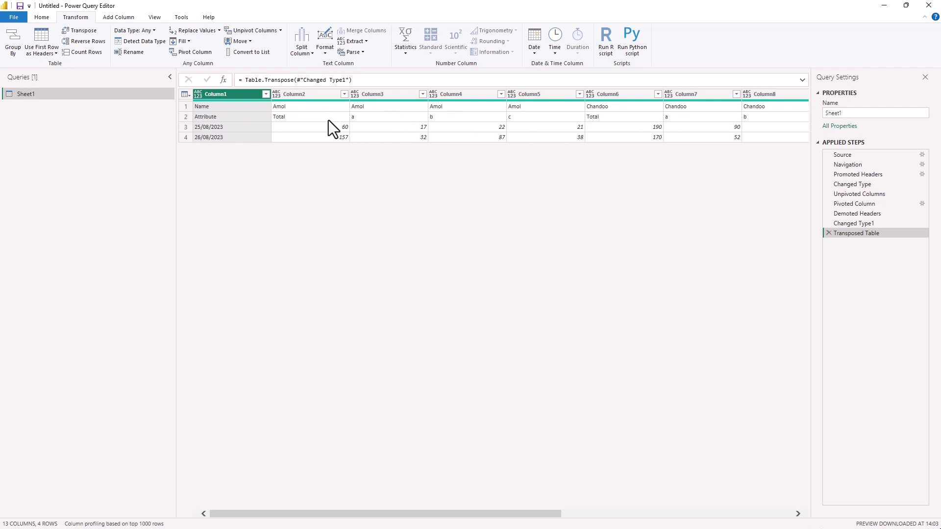
click(316, 107)
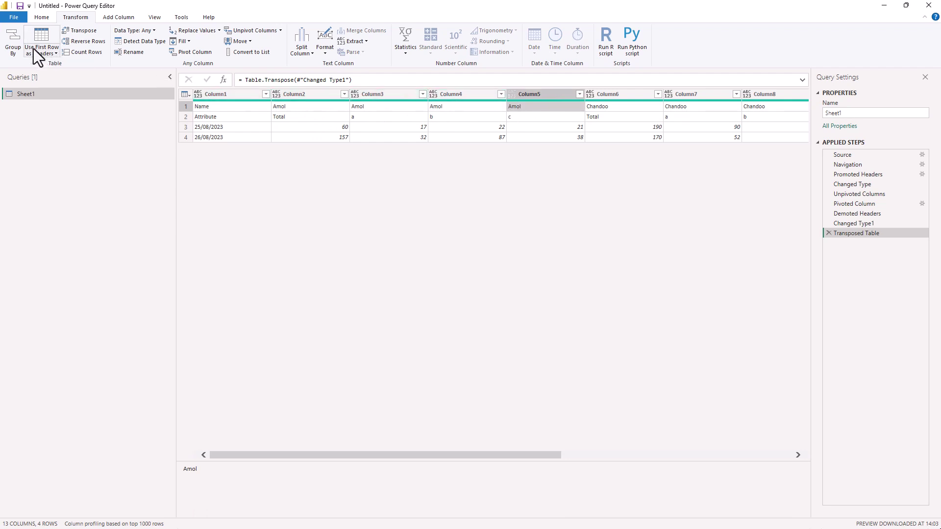
click(49, 53)
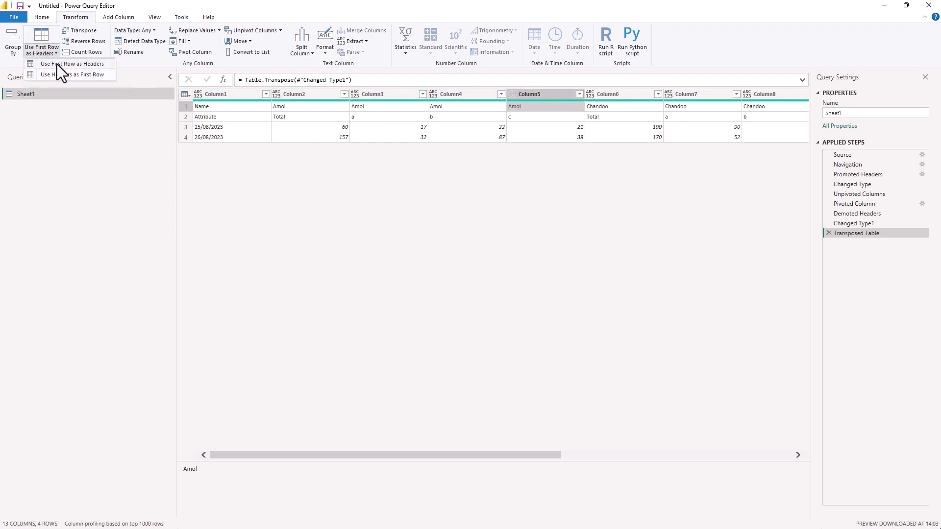
click(57, 64)
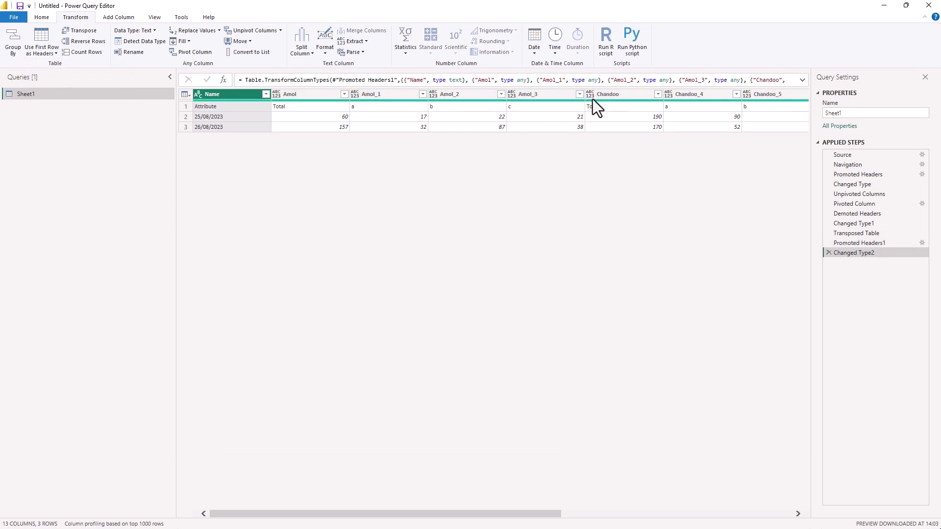
click(828, 253)
click(829, 243)
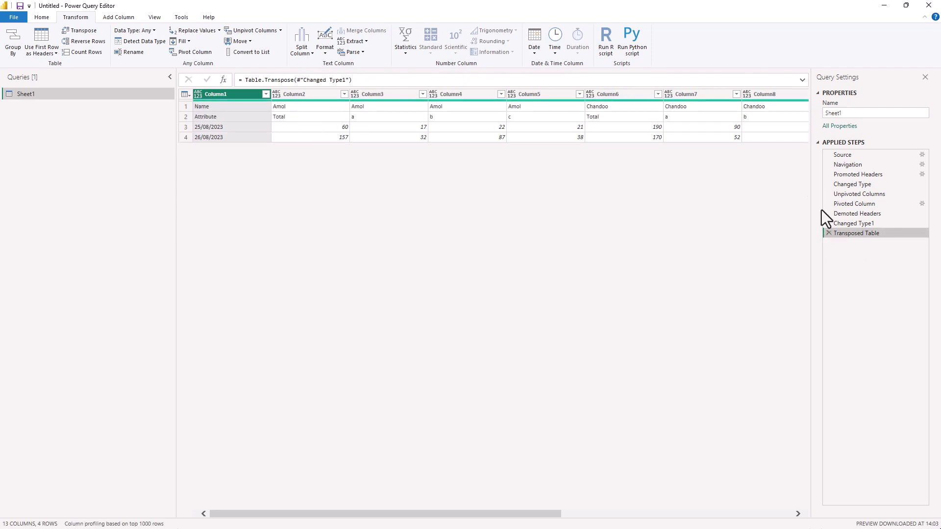
Step: Remove the transpose step and merge Column1 and Column2 with a Space separator
click(828, 233)
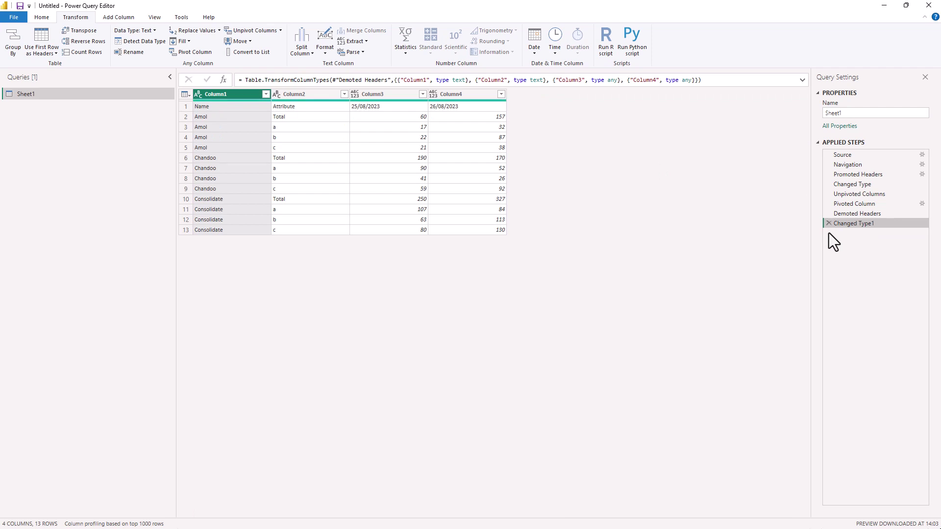
ctrl+click(294, 95)
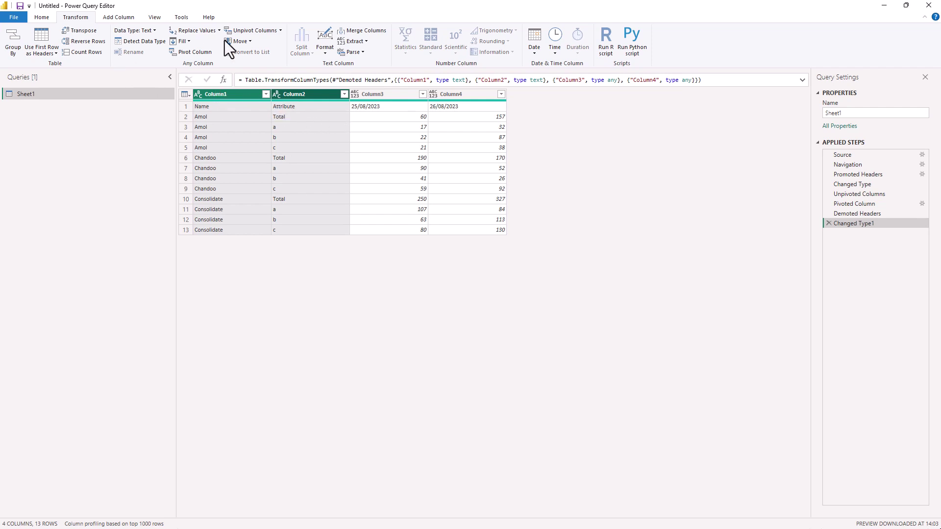
click(372, 31)
click(351, 255)
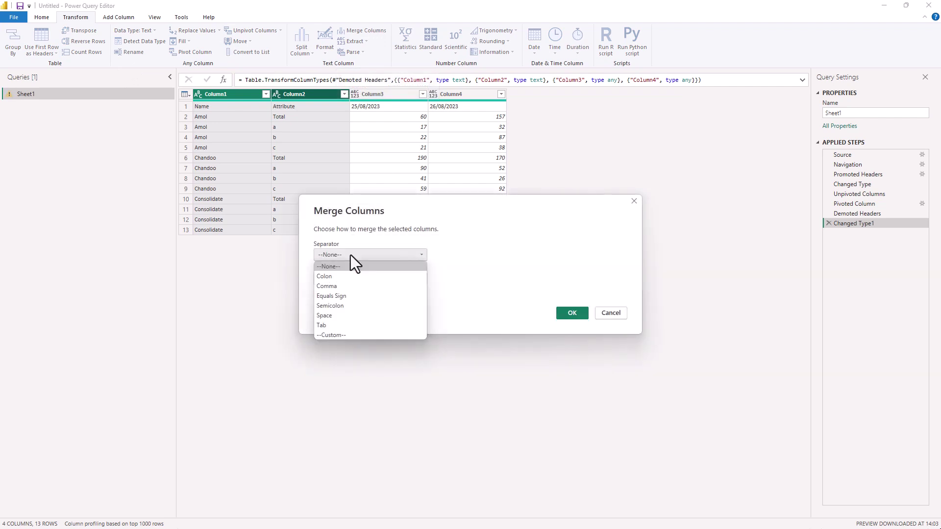
click(340, 317)
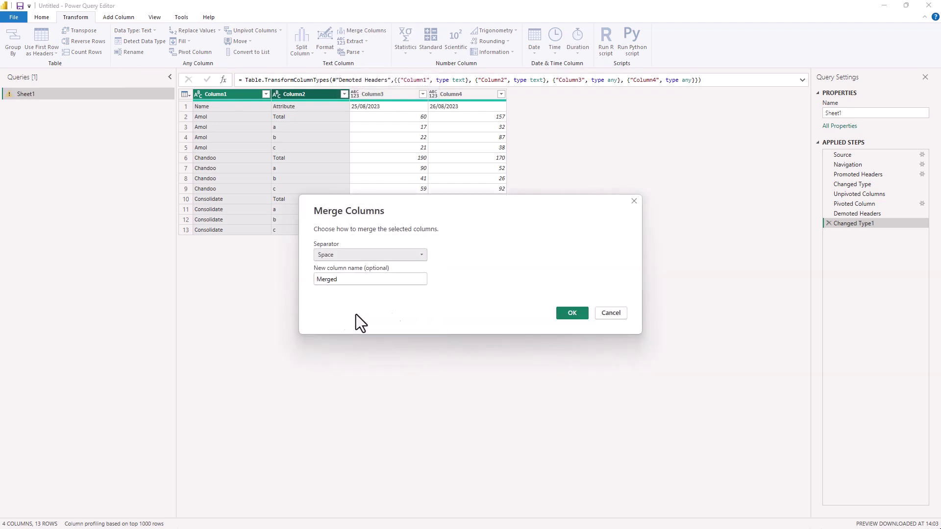
click(569, 313)
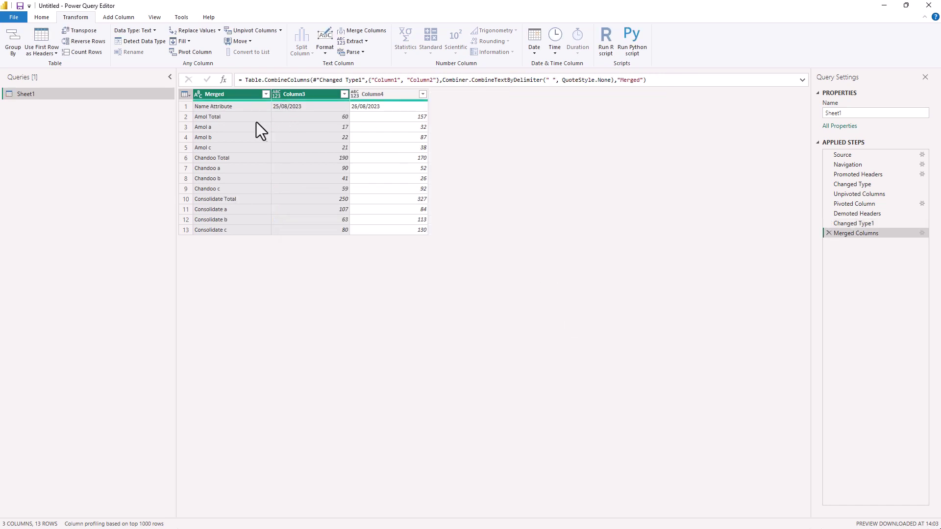
click(254, 119)
Step: Transpose the merged table and promote its first row to column headers
click(87, 31)
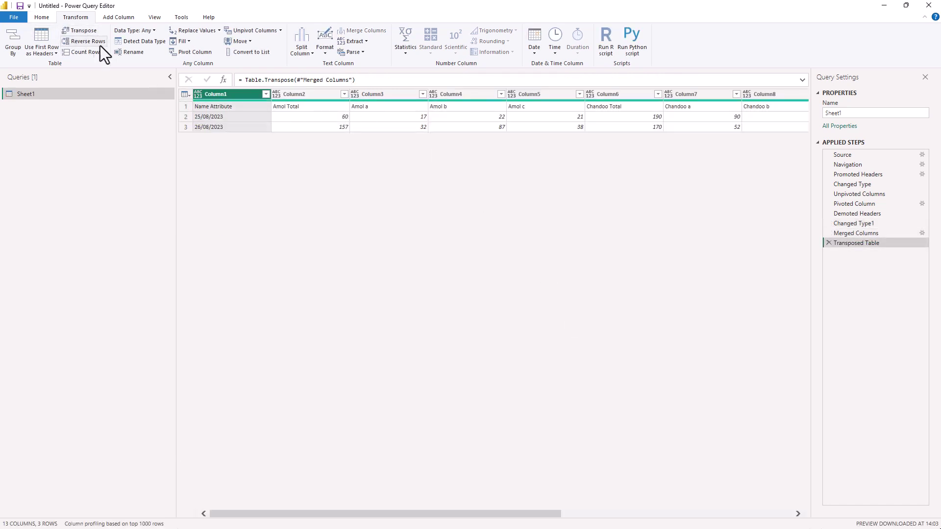
click(48, 53)
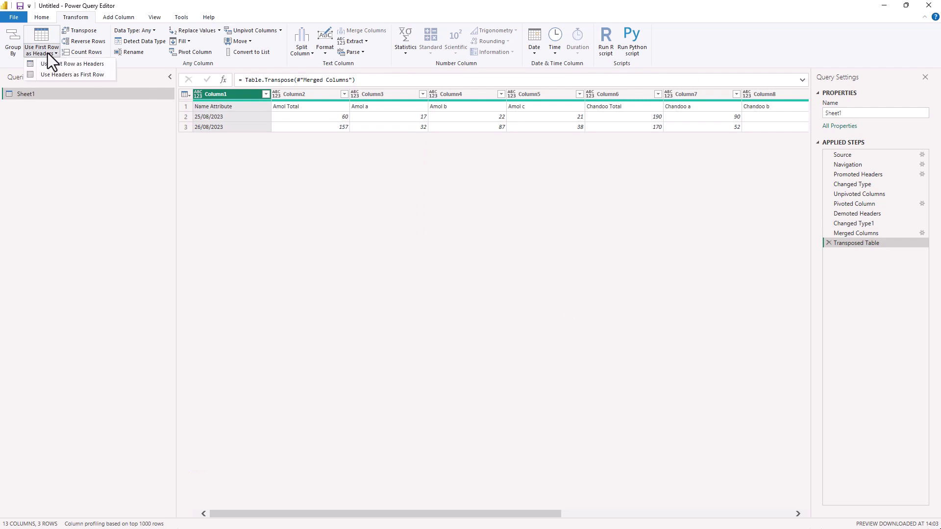
click(58, 64)
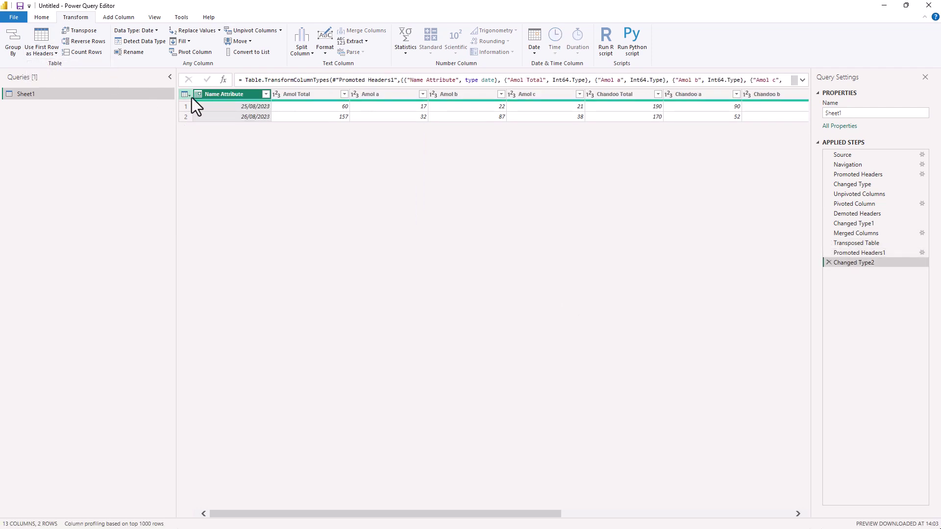
Step: Rename the Name Attribute column to Date, then review the Transposed Table and Merged Columns steps
double_click(245, 93)
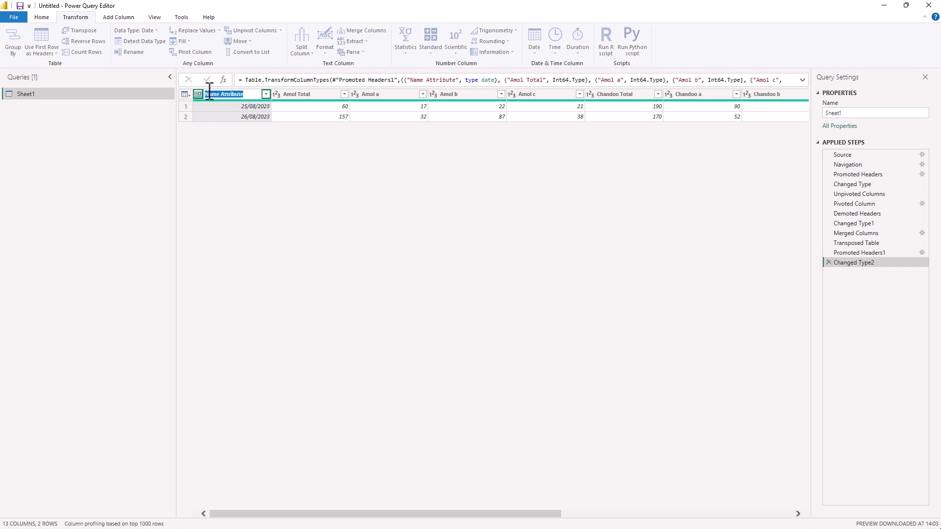
text(Date)
key(Return)
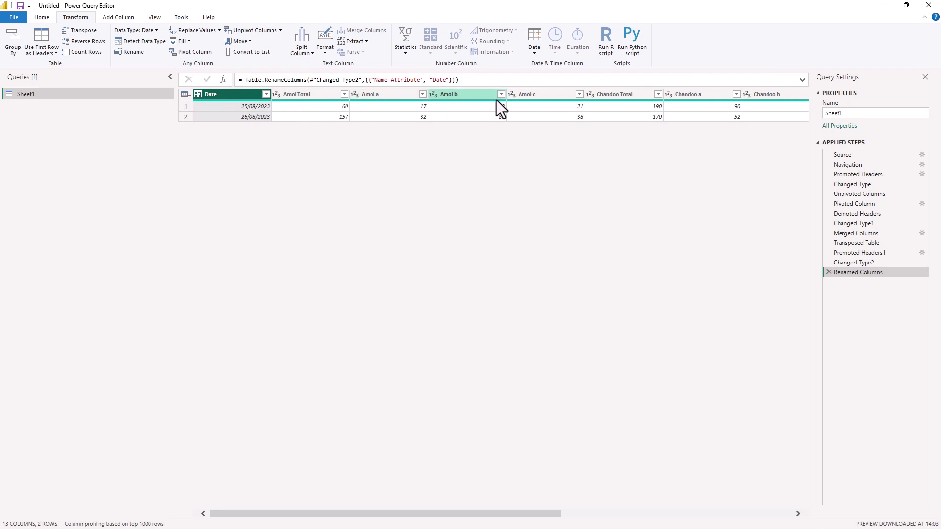
drag(530, 510, 742, 518)
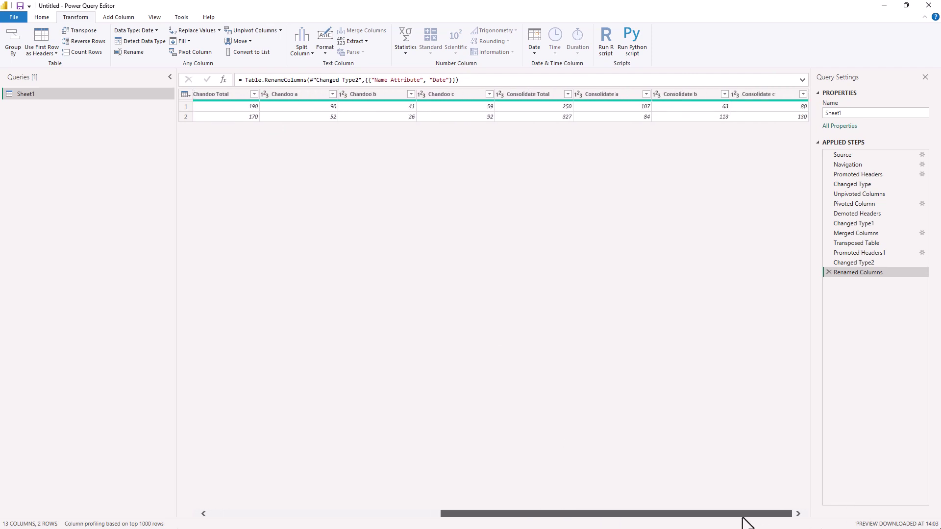
click(837, 244)
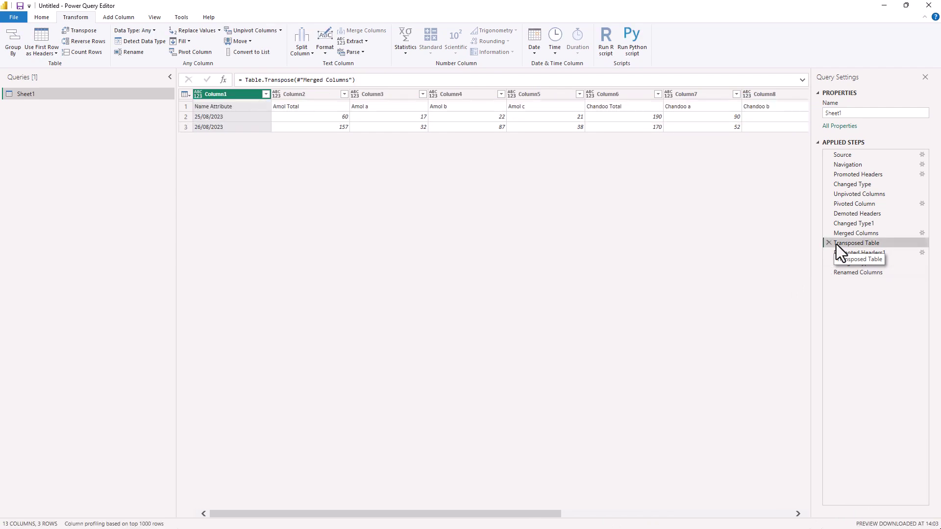
click(847, 232)
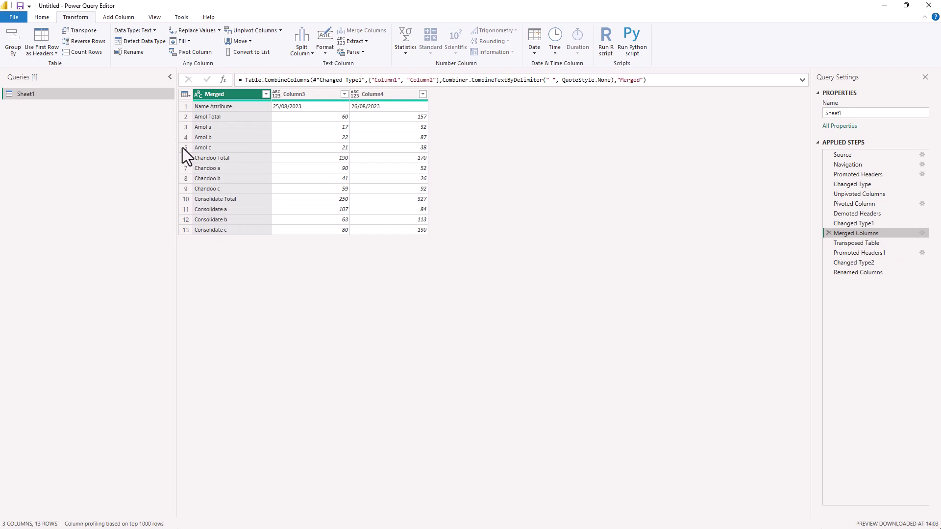
Step: Close & Apply the query changes, then expand Sheet1 in the Data pane to list its fields
click(16, 18)
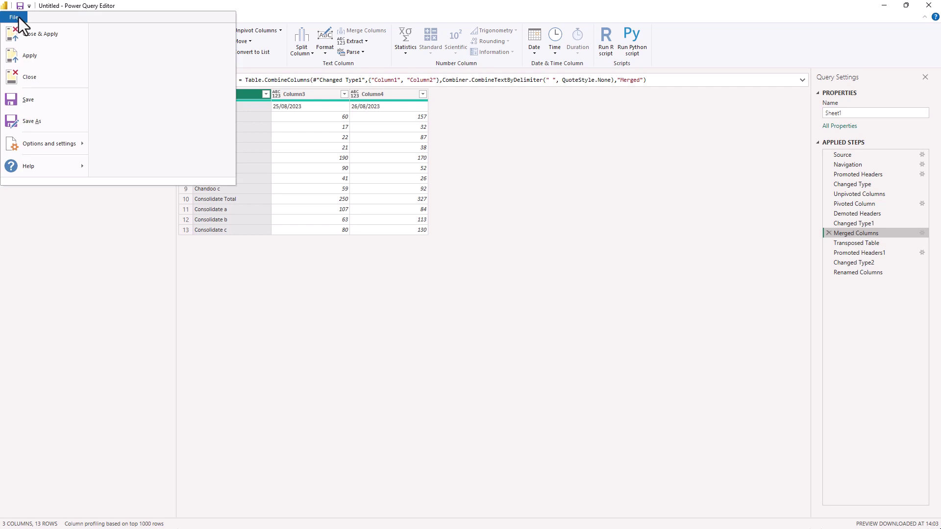
click(47, 34)
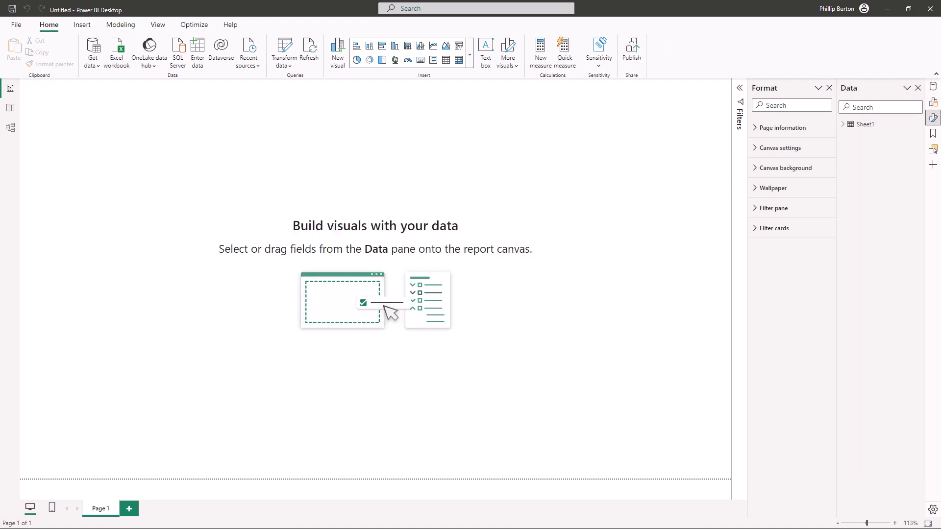
click(842, 125)
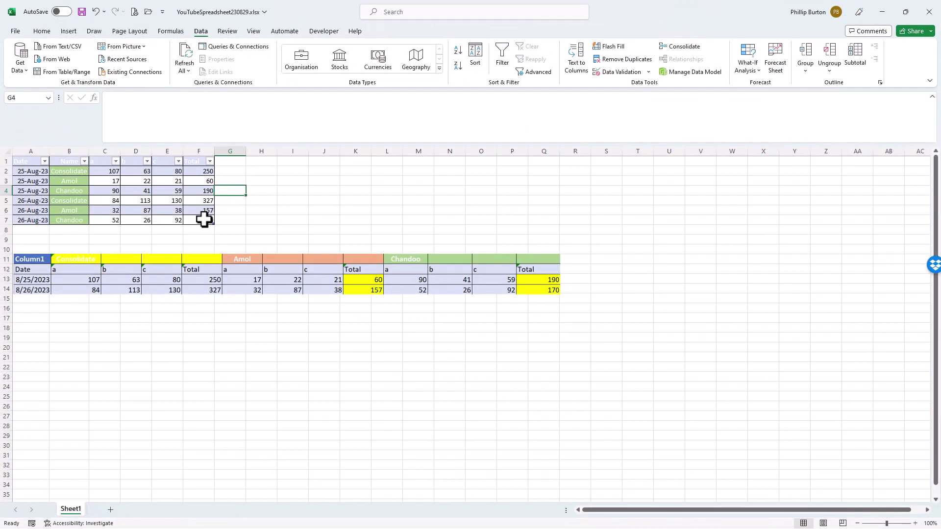
Step: Select the A1:F7 sales table and import it into Power Query From Table/Range
drag(203, 220, 14, 130)
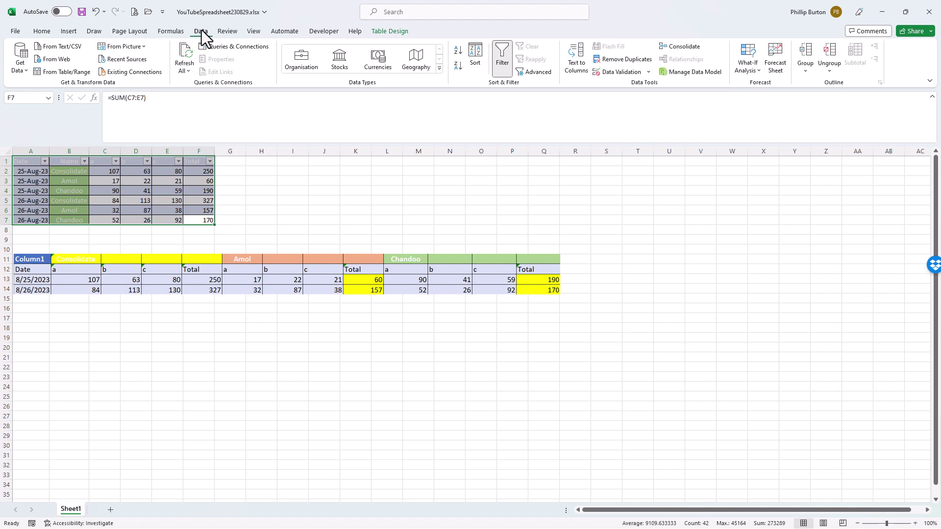
click(16, 68)
mouse_move(61, 183)
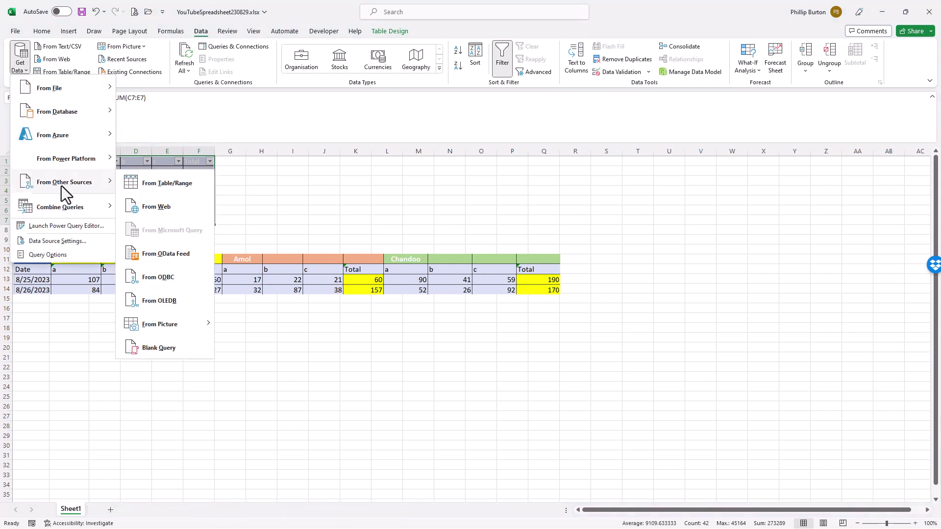
click(155, 182)
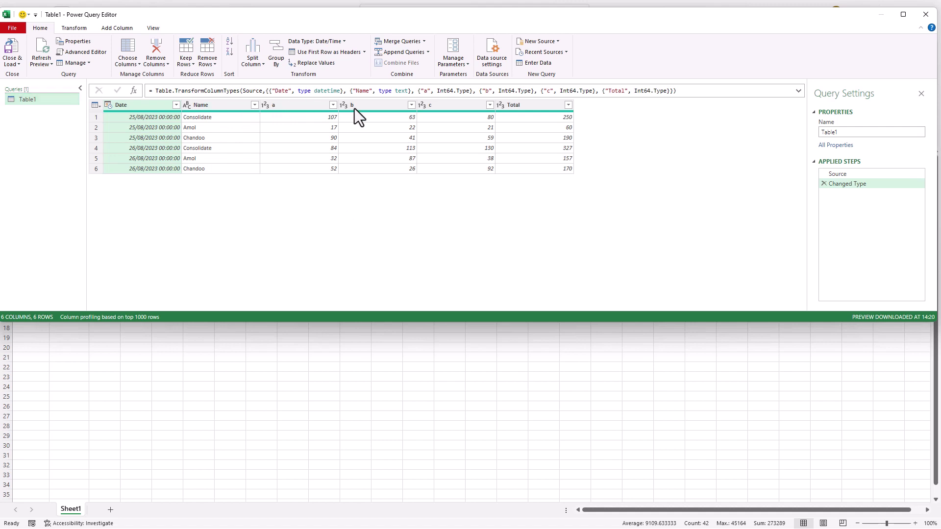
Step: Select columns a through Total and unpivot the other columns into Attribute and Value
click(288, 117)
click(289, 105)
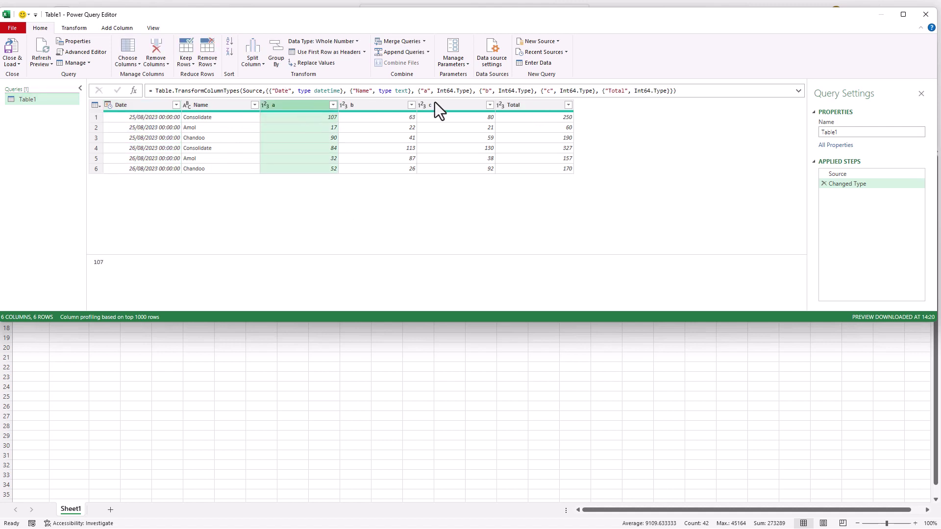
shift+click(528, 104)
click(73, 28)
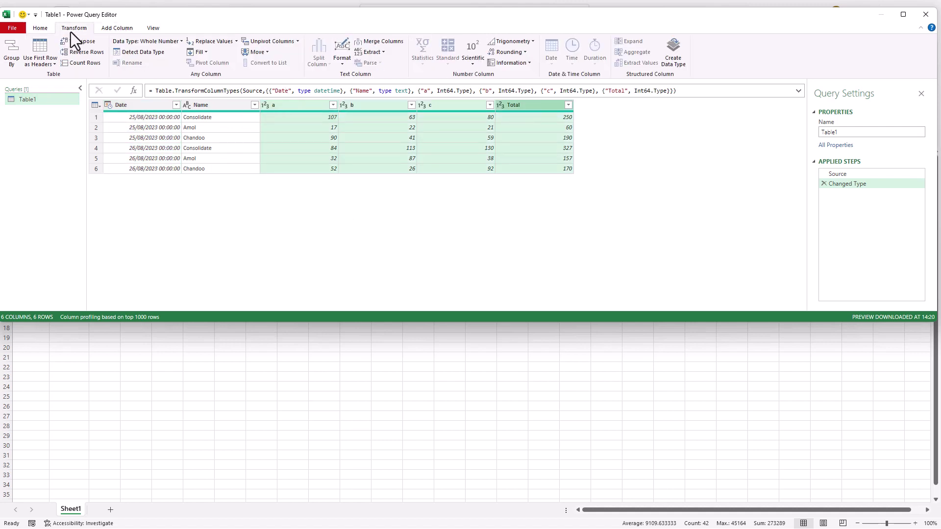
click(904, 14)
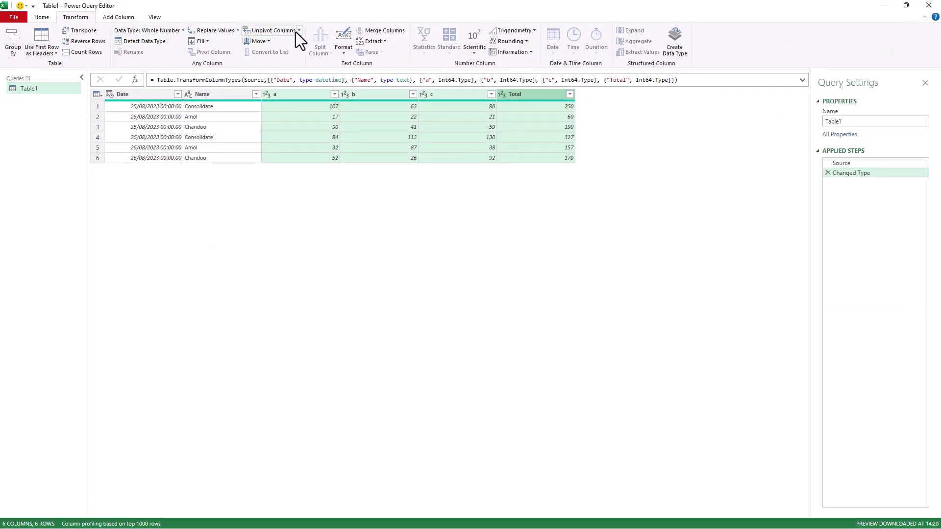
click(298, 31)
click(298, 42)
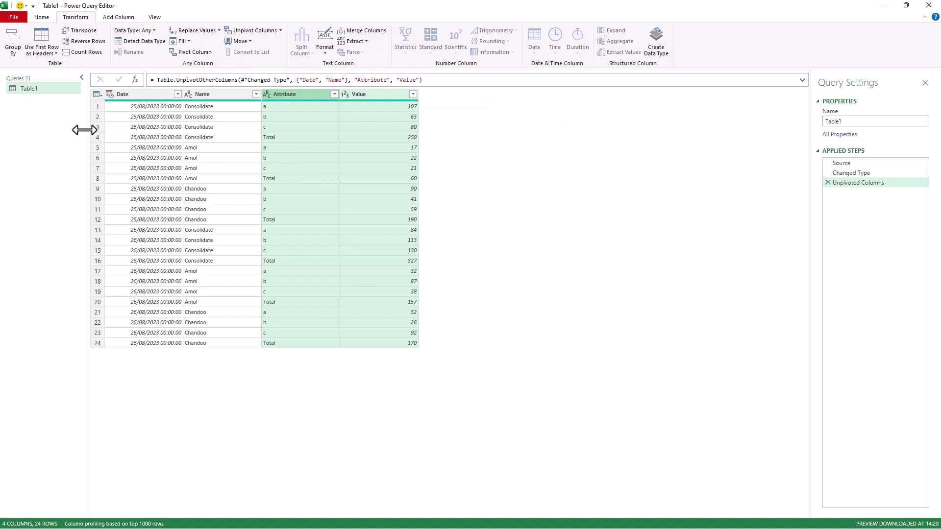
Step: Pivot the Date column using Value as the values column
click(139, 94)
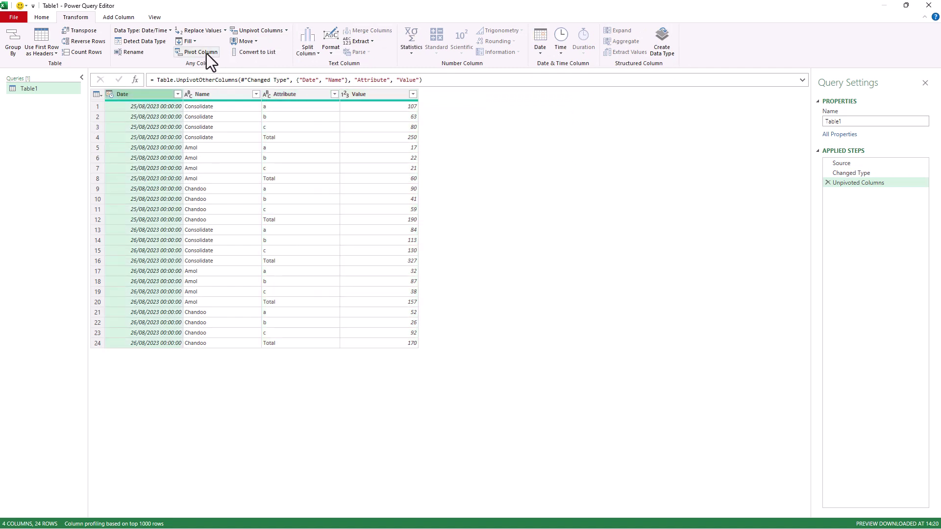
click(207, 52)
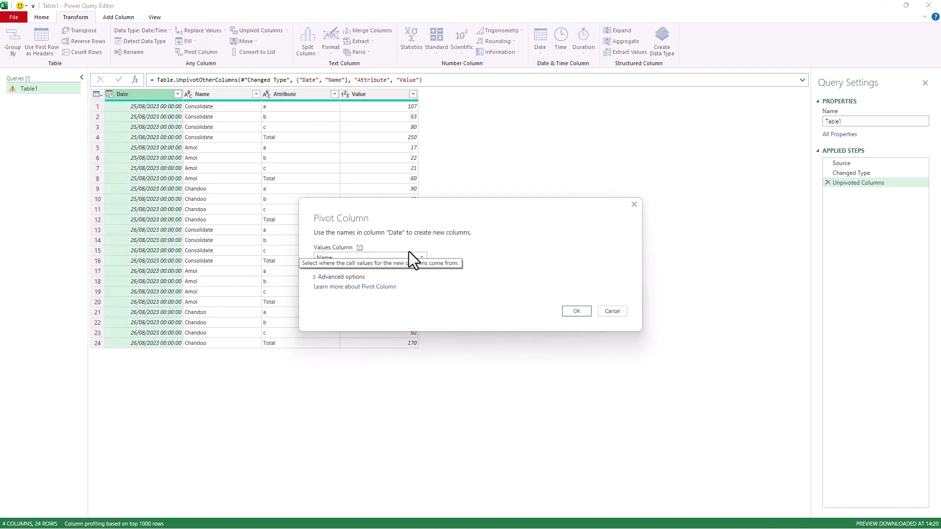
click(410, 253)
click(336, 290)
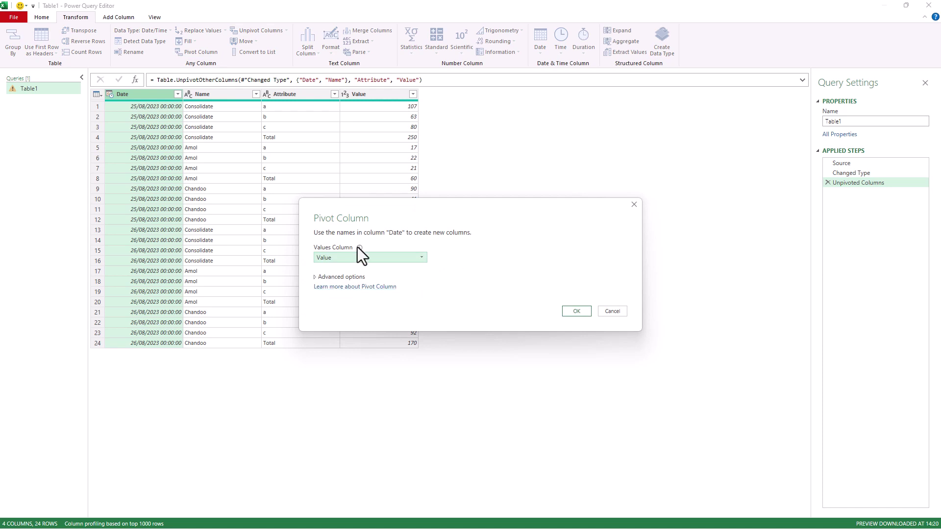
click(577, 312)
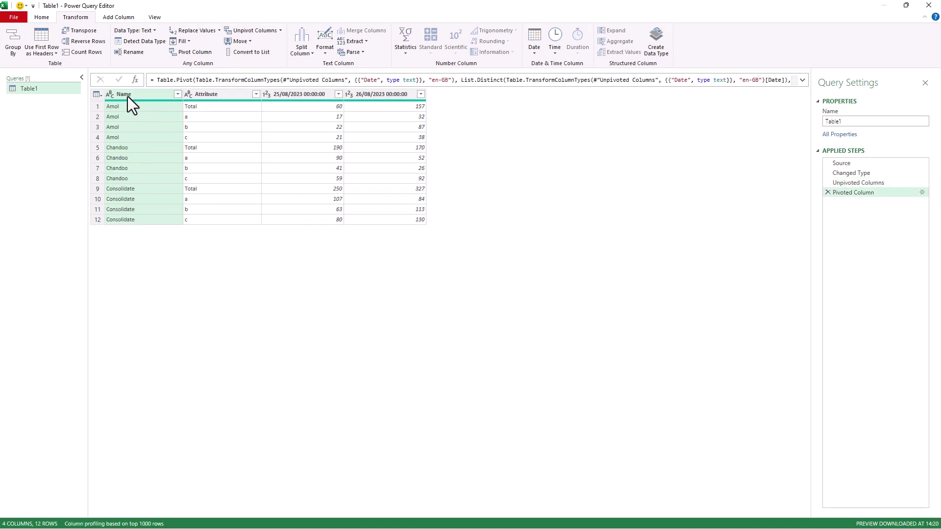
Step: Demote the headers to the first row and merge Column1 and Column2 with a space separator
click(53, 53)
click(61, 78)
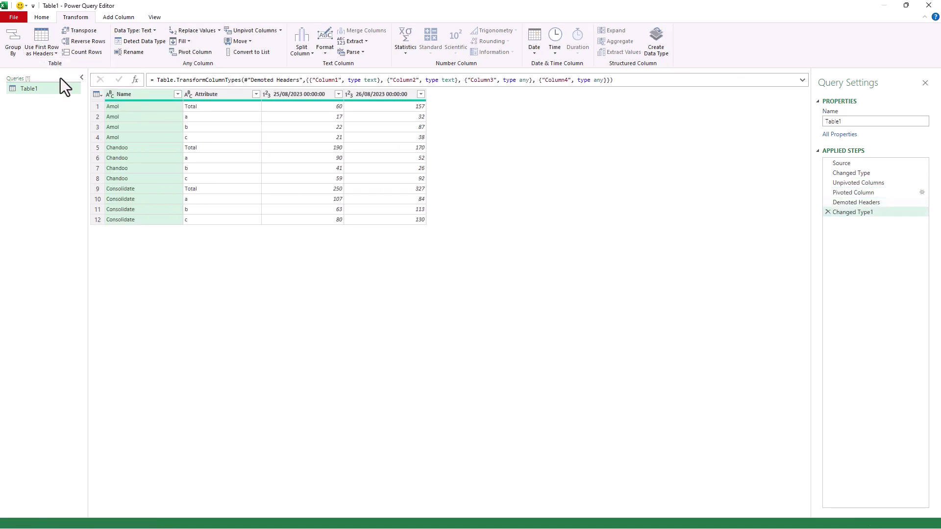
ctrl+click(235, 93)
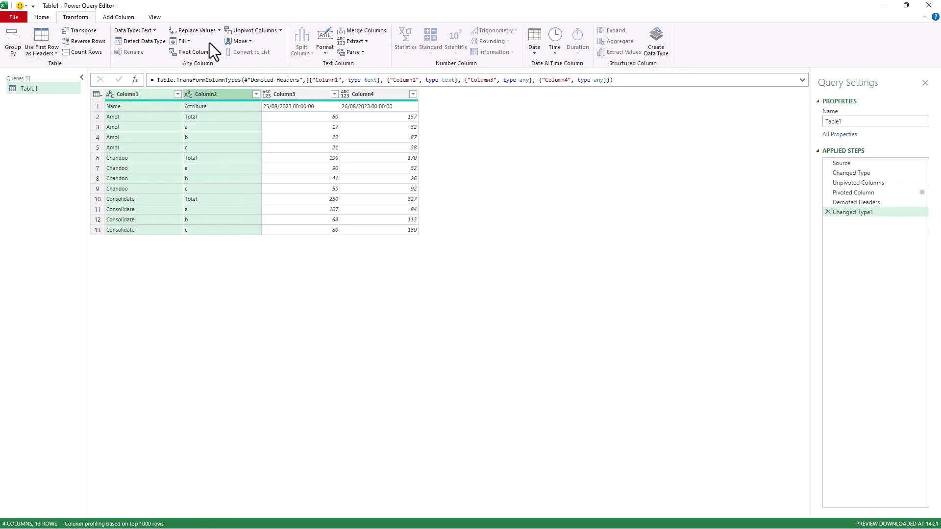
click(362, 31)
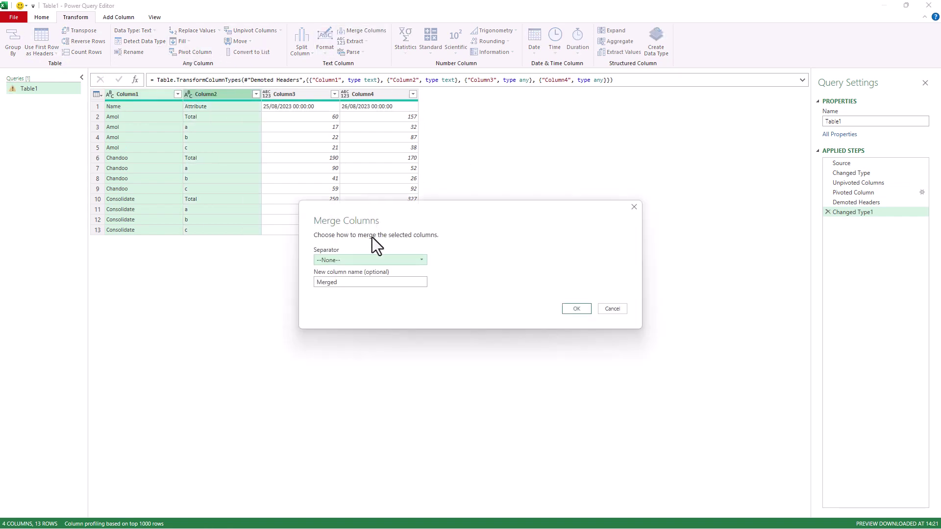
click(373, 259)
click(348, 316)
click(575, 310)
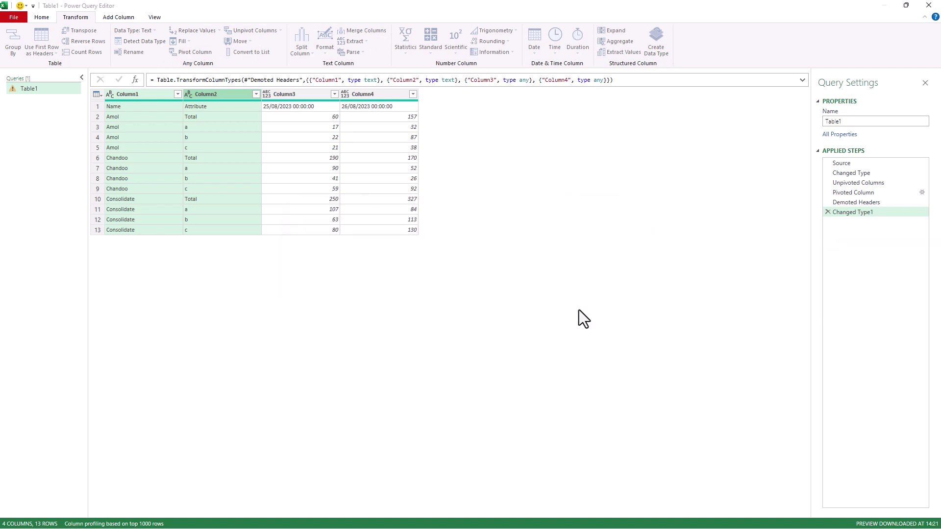
Step: Transpose the table, promote the first row to headers, and start renaming the first column
click(81, 29)
double_click(143, 96)
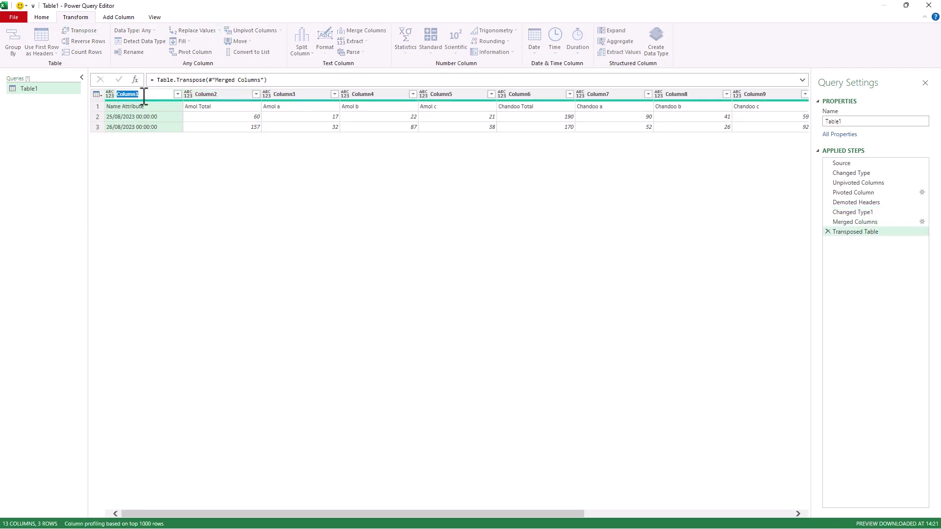
click(41, 38)
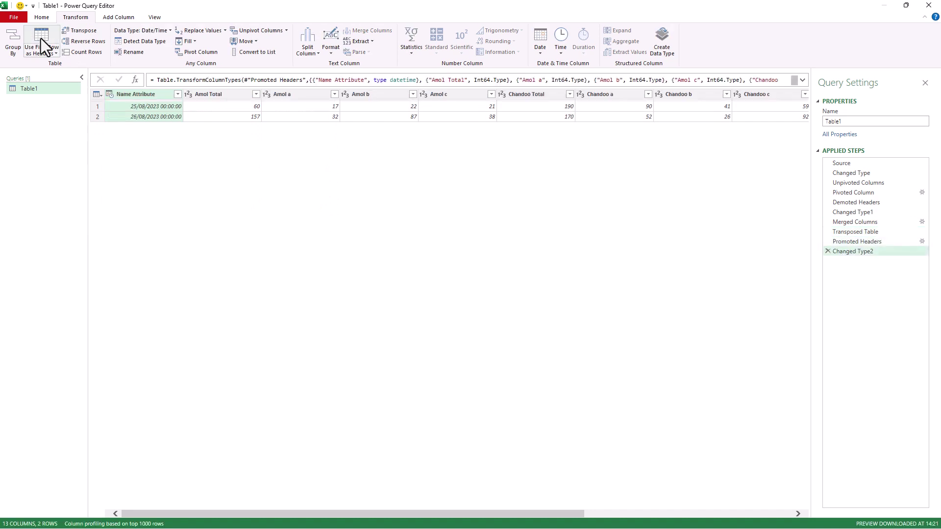
double_click(147, 94)
Step: Name the first column Date and Close & Load the query into Excel
text(Date)
click(15, 18)
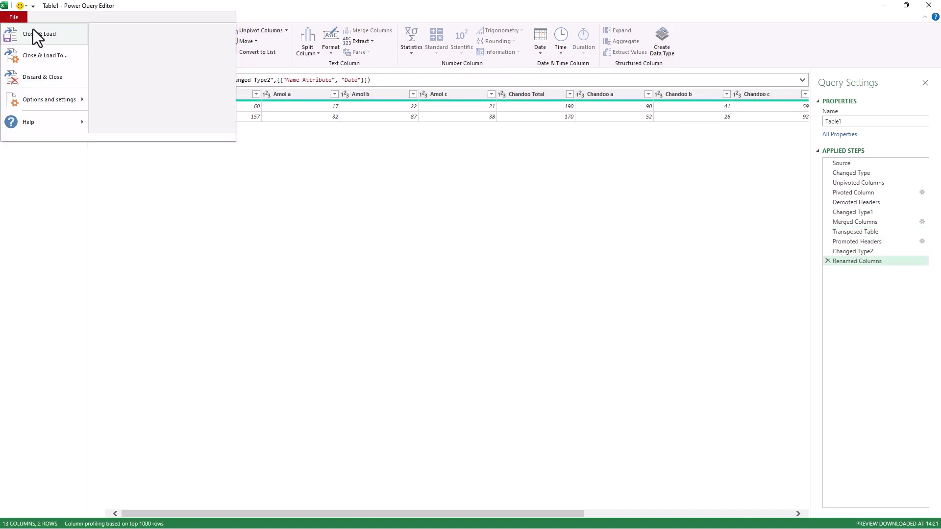
click(43, 34)
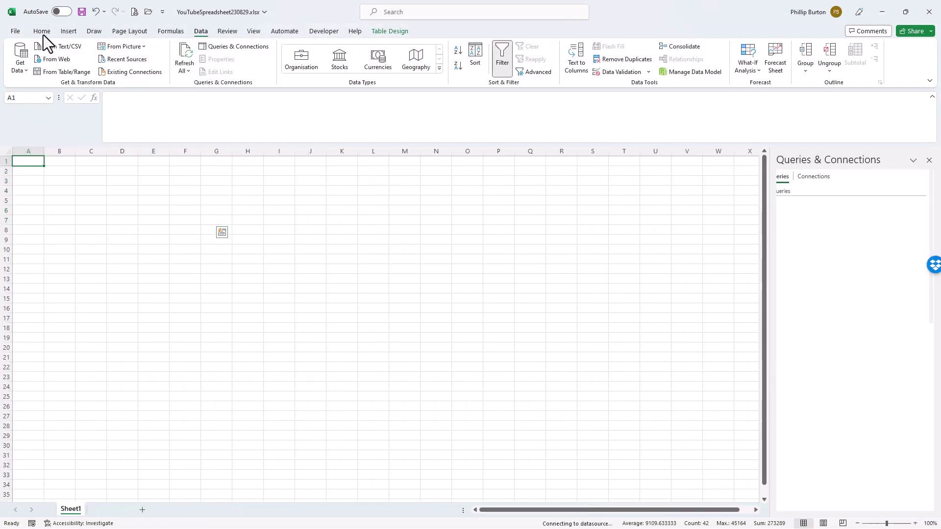